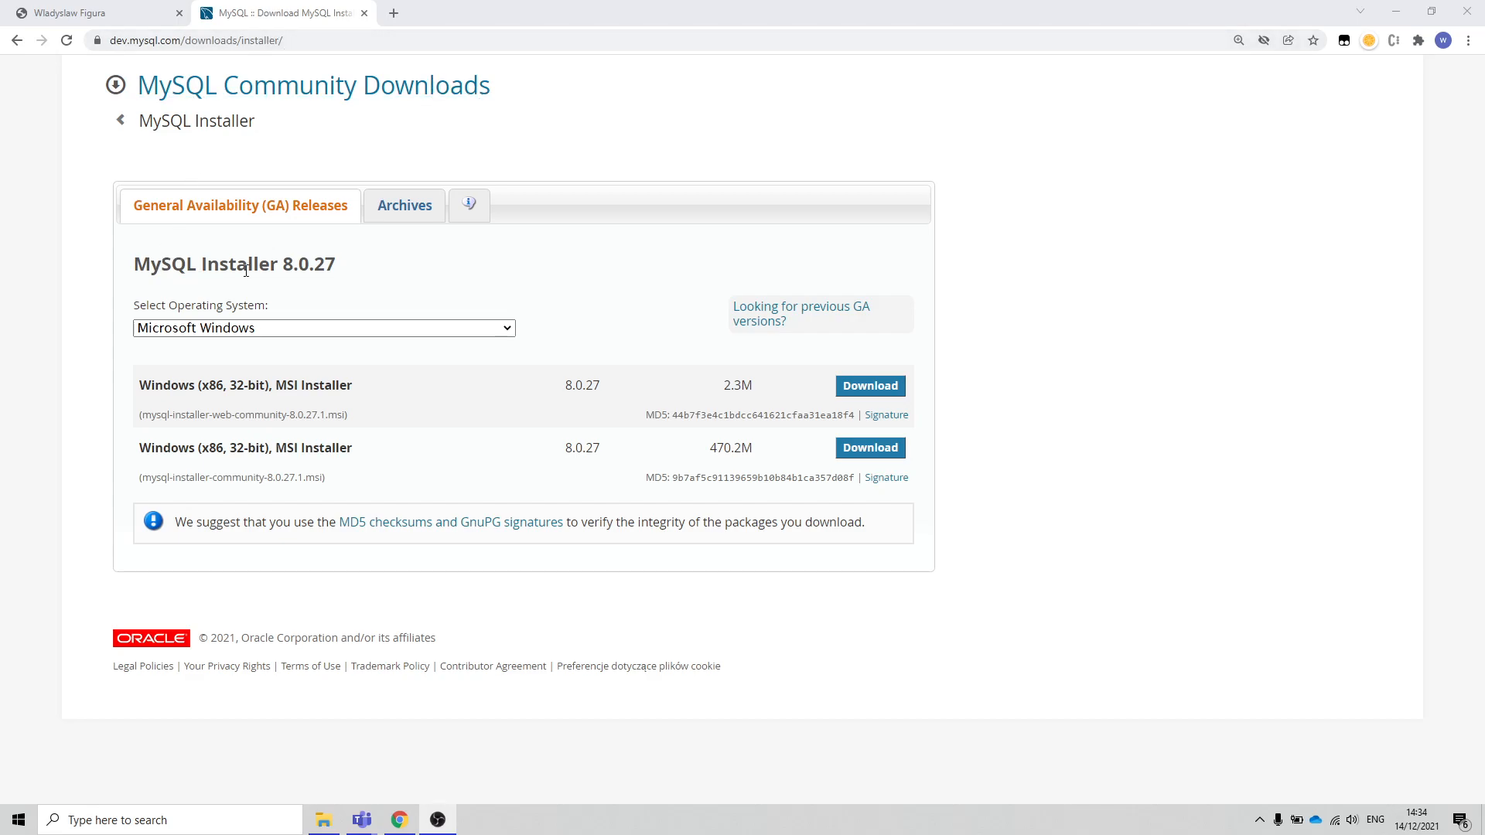
# Download the 470.2M MySQL Installer 8.0.27 for Windows from the MySQL Community Downloads page without logging in.
pyautogui.click(16, 40)
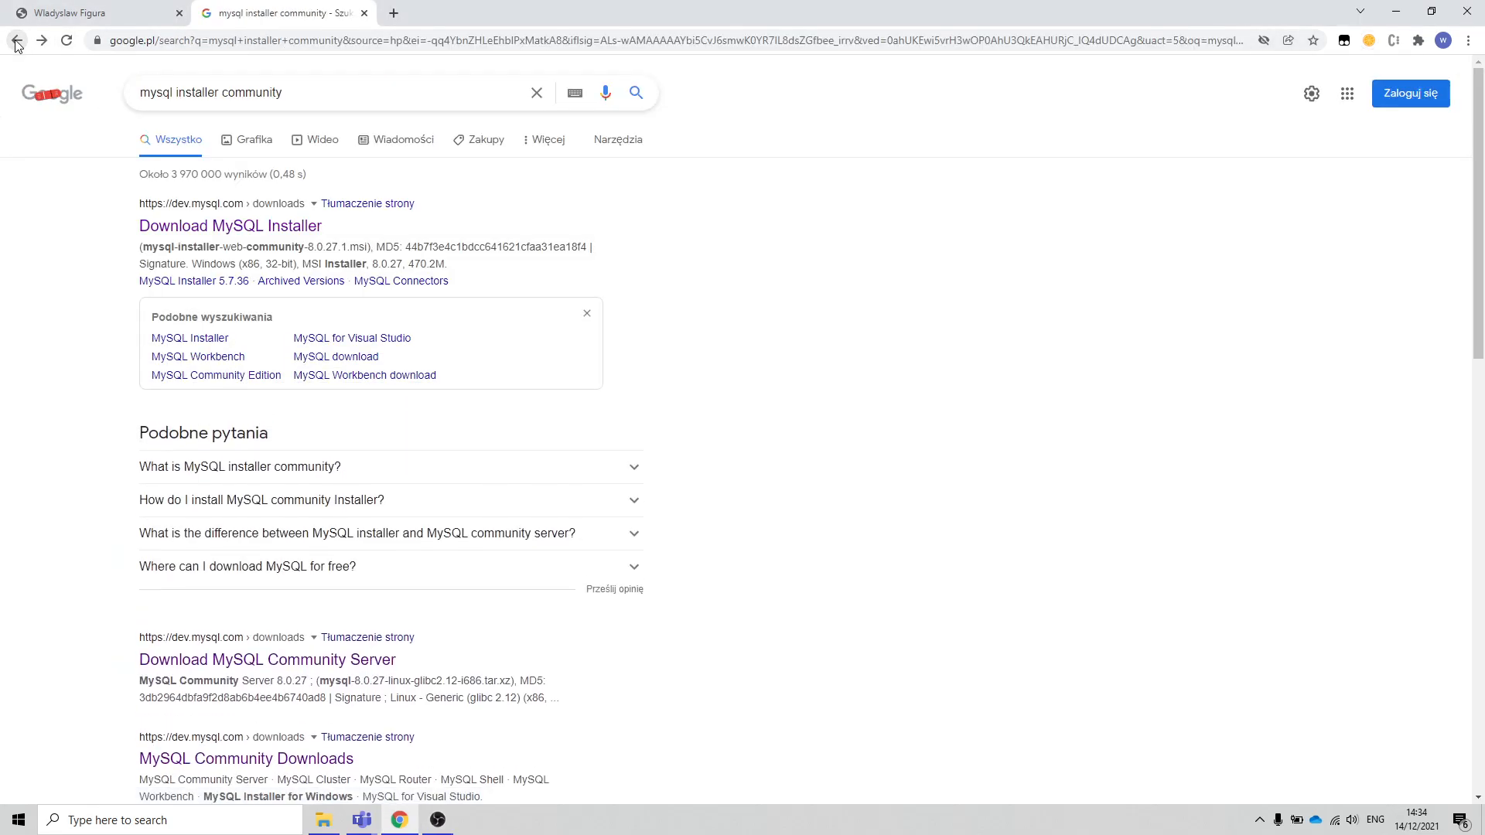
pyautogui.click(188, 232)
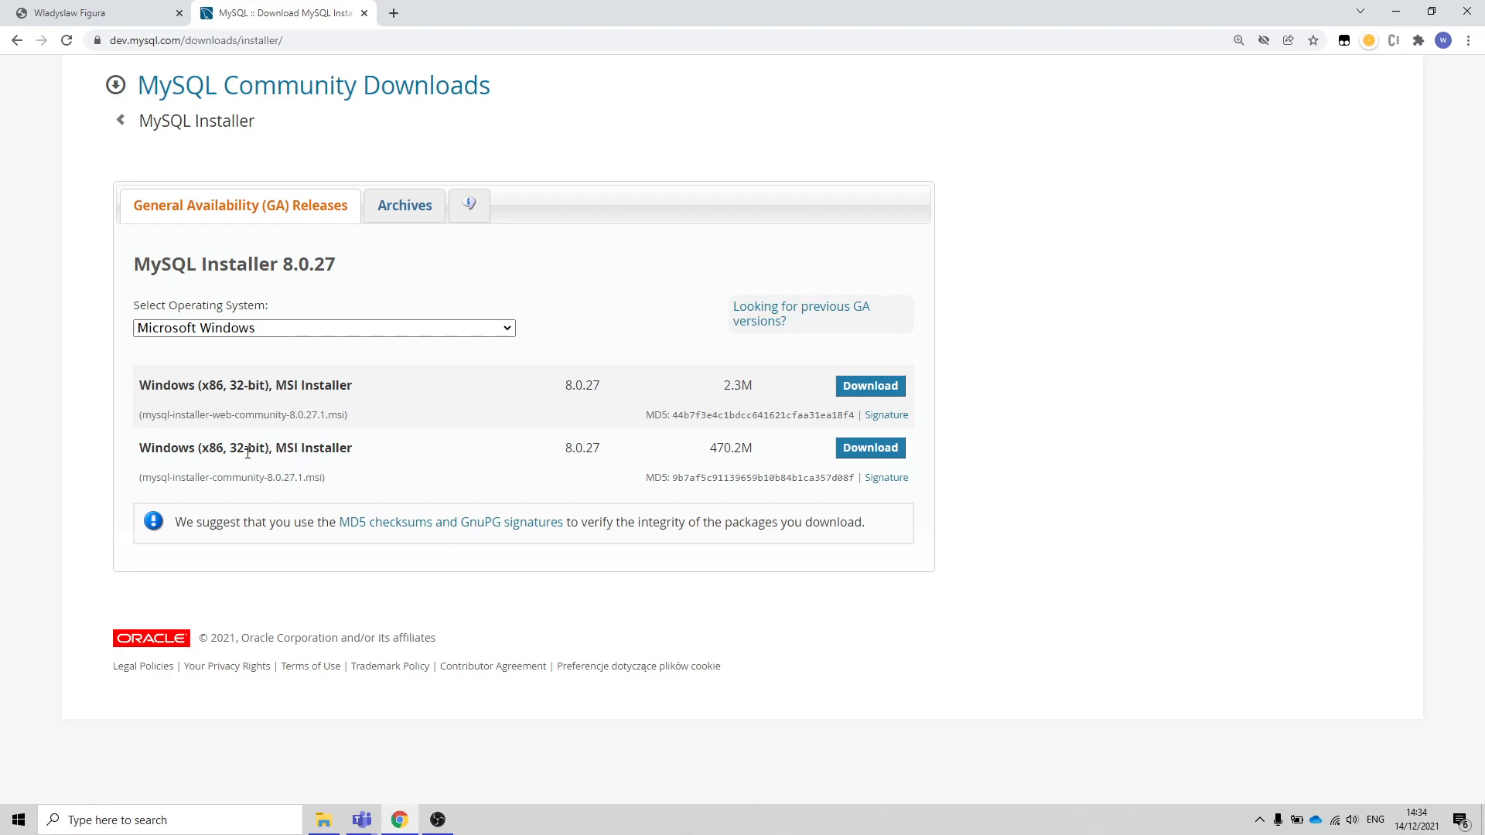
pyautogui.click(869, 448)
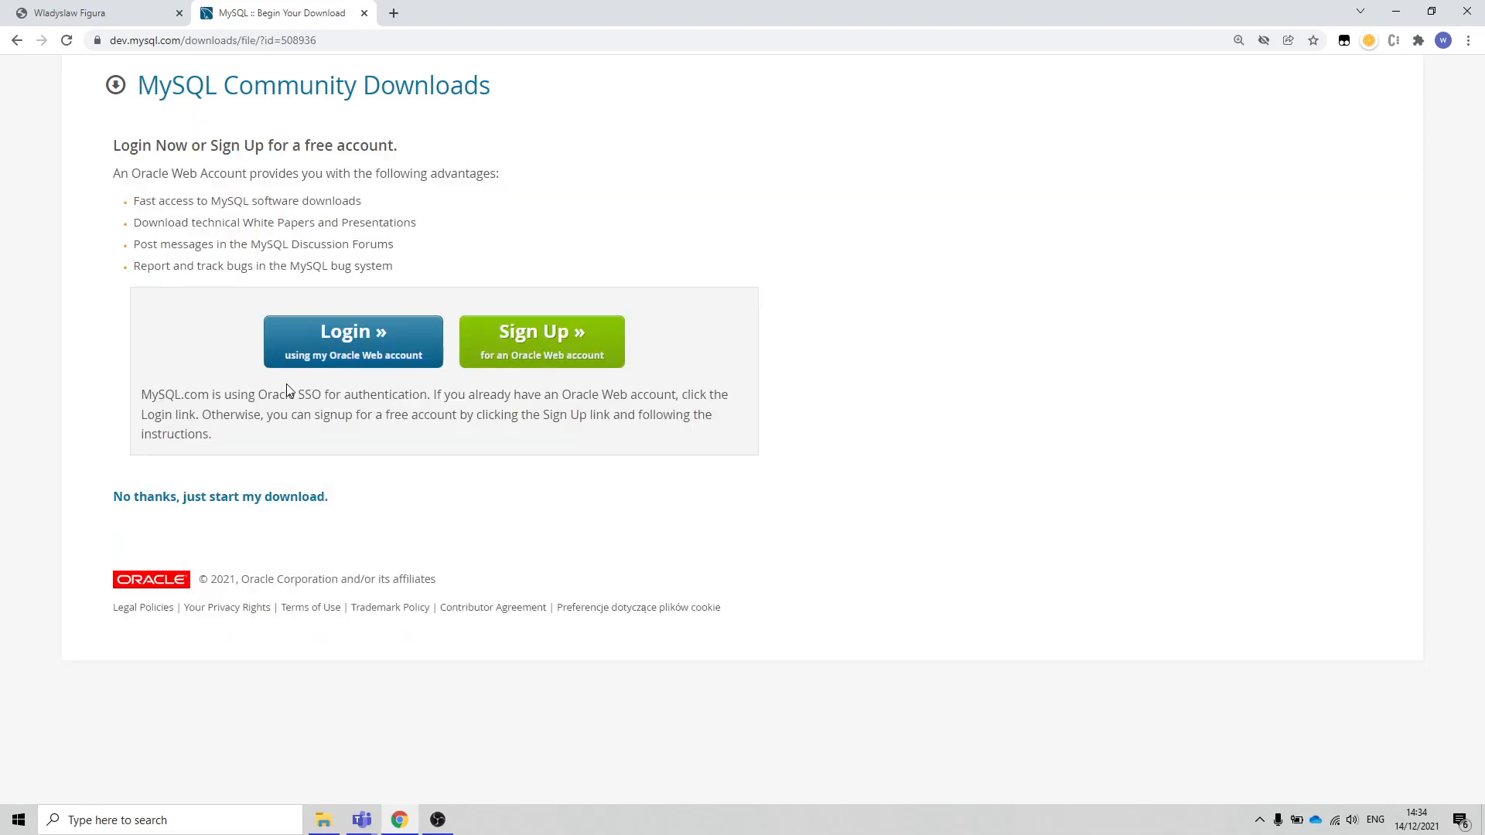
pyautogui.click(259, 498)
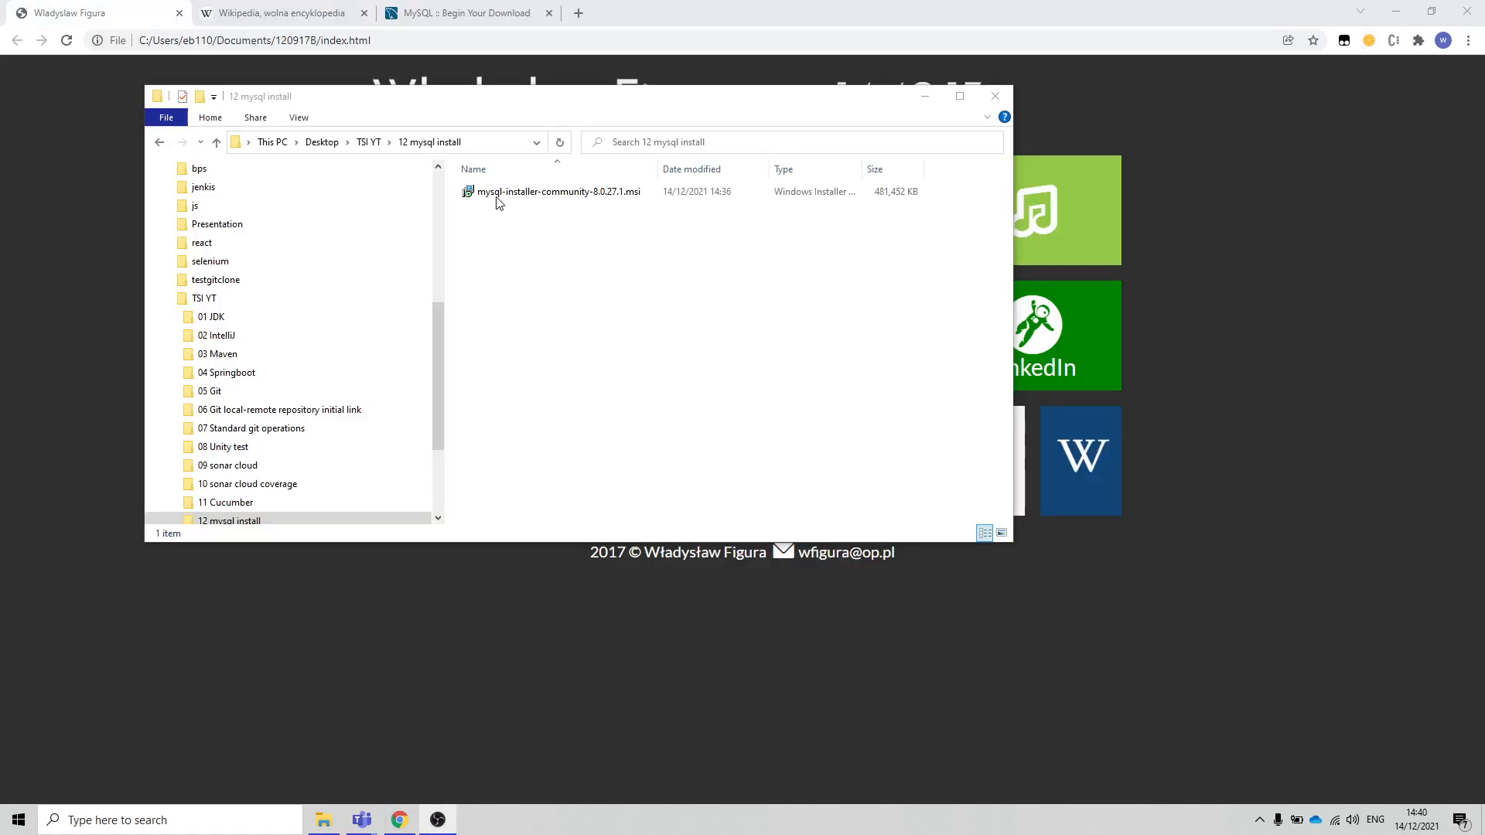
# Launch mysql-installer-community-8.0.27.1.msi, allow it to run, and proceed with the Developer Default setup type.
pyautogui.doubleClick(520, 191)
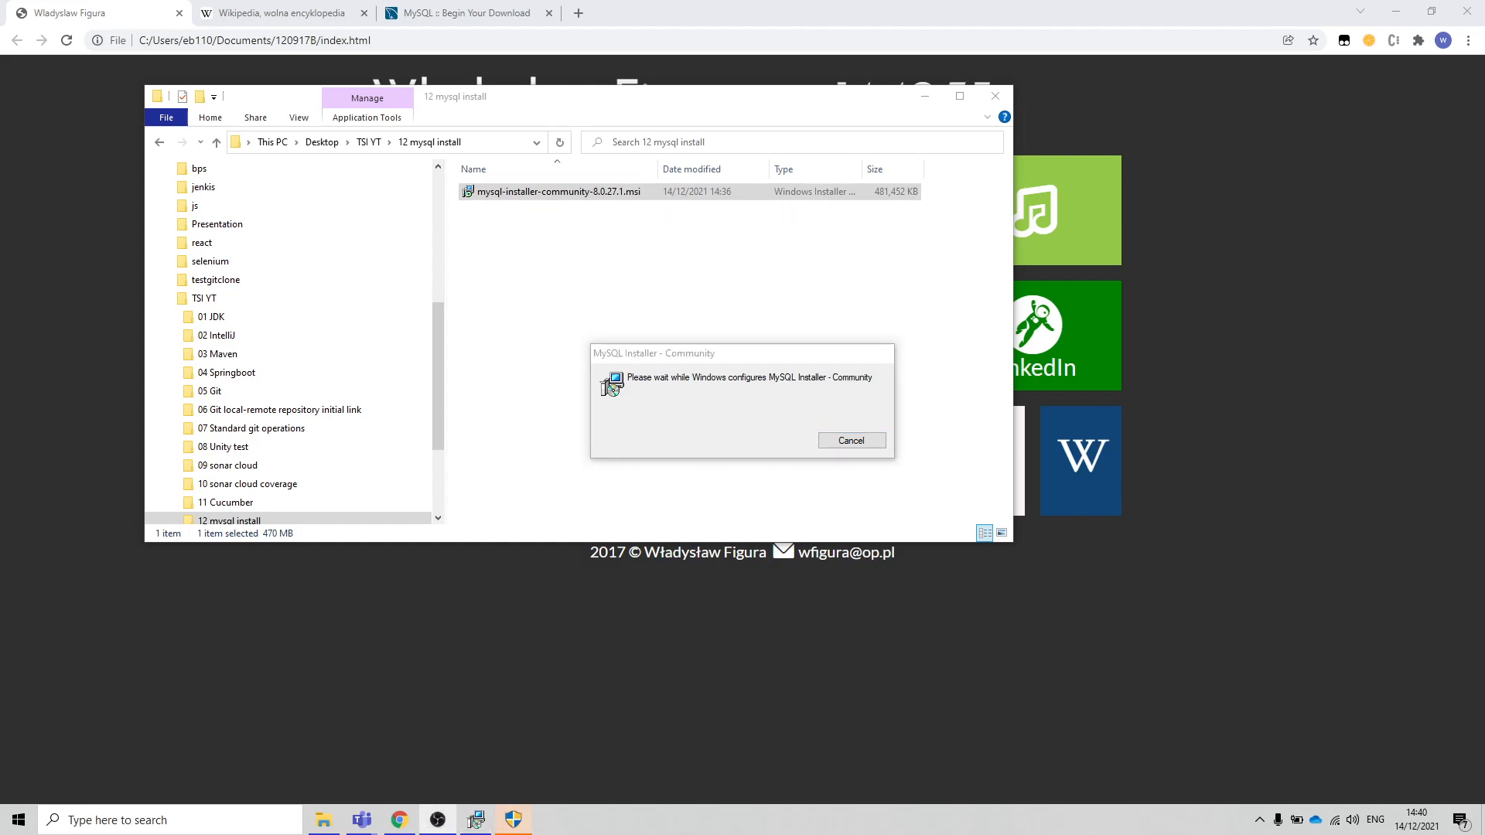
pyautogui.click(513, 820)
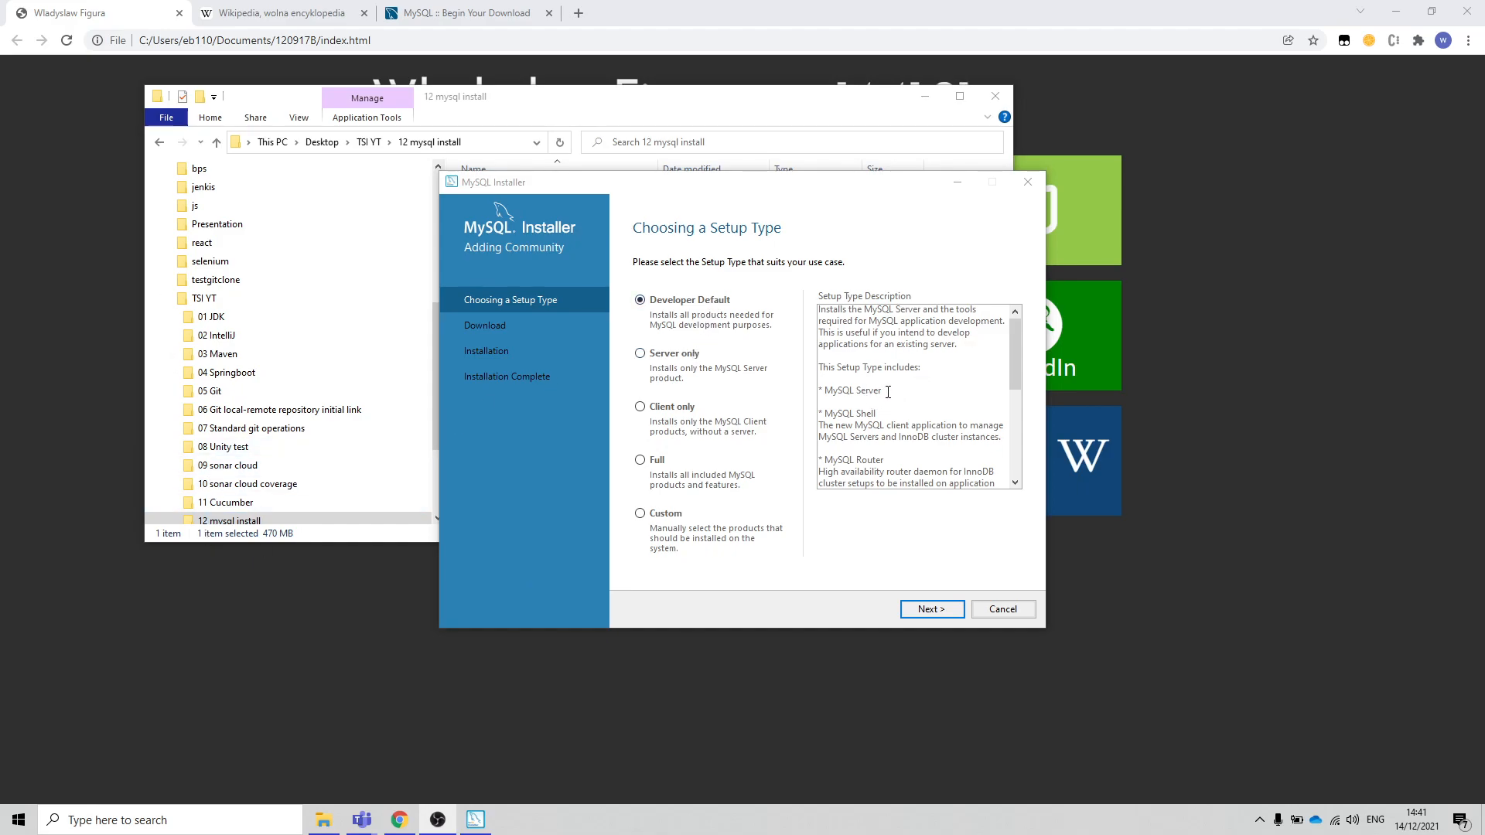
pyautogui.scroll(-1, 888, 391)
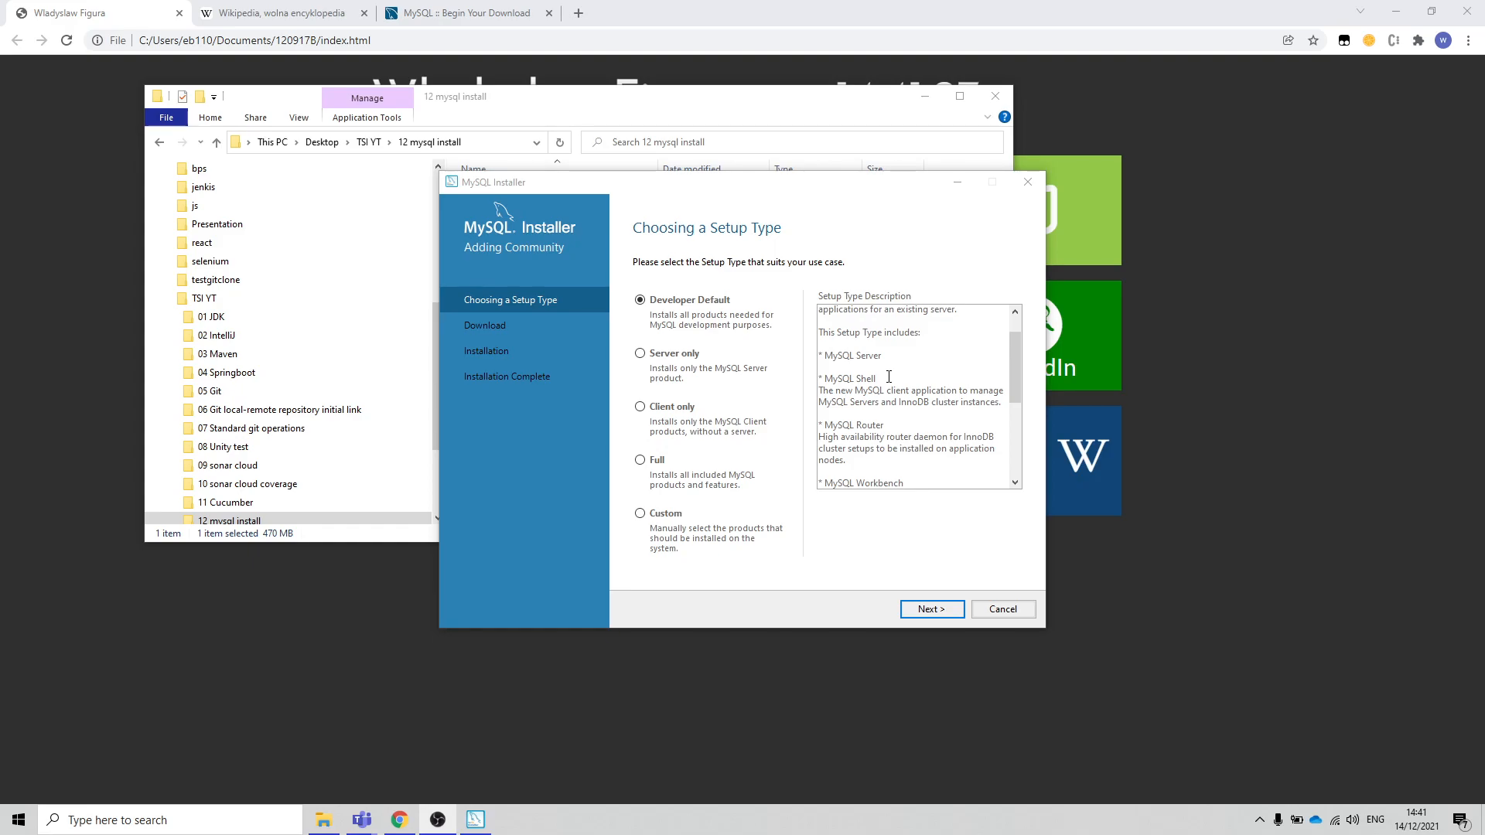
pyautogui.scroll(-1, 894, 378)
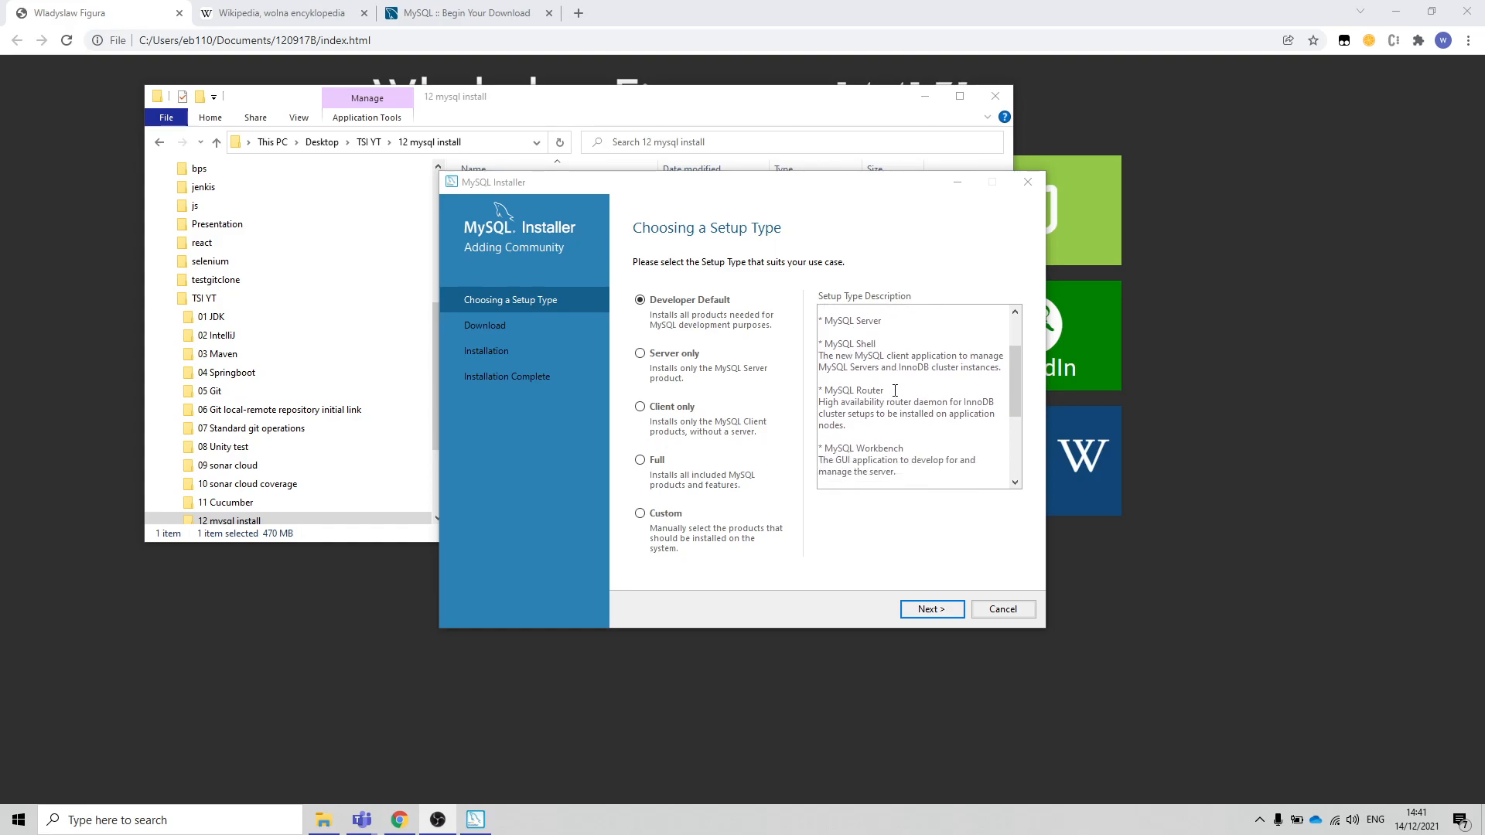
pyautogui.scroll(-2, 894, 391)
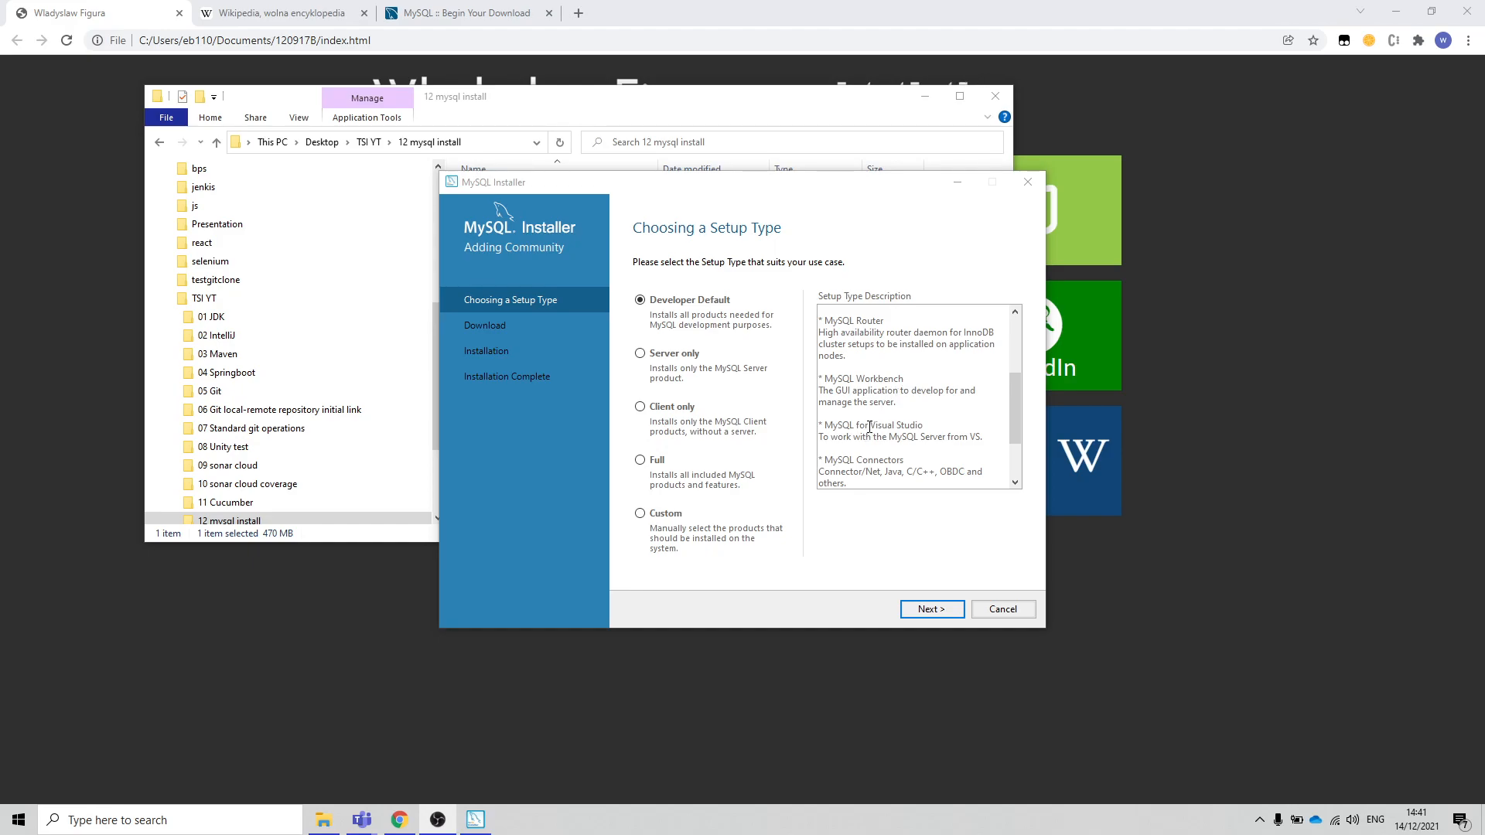
pyautogui.scroll(-1, 912, 431)
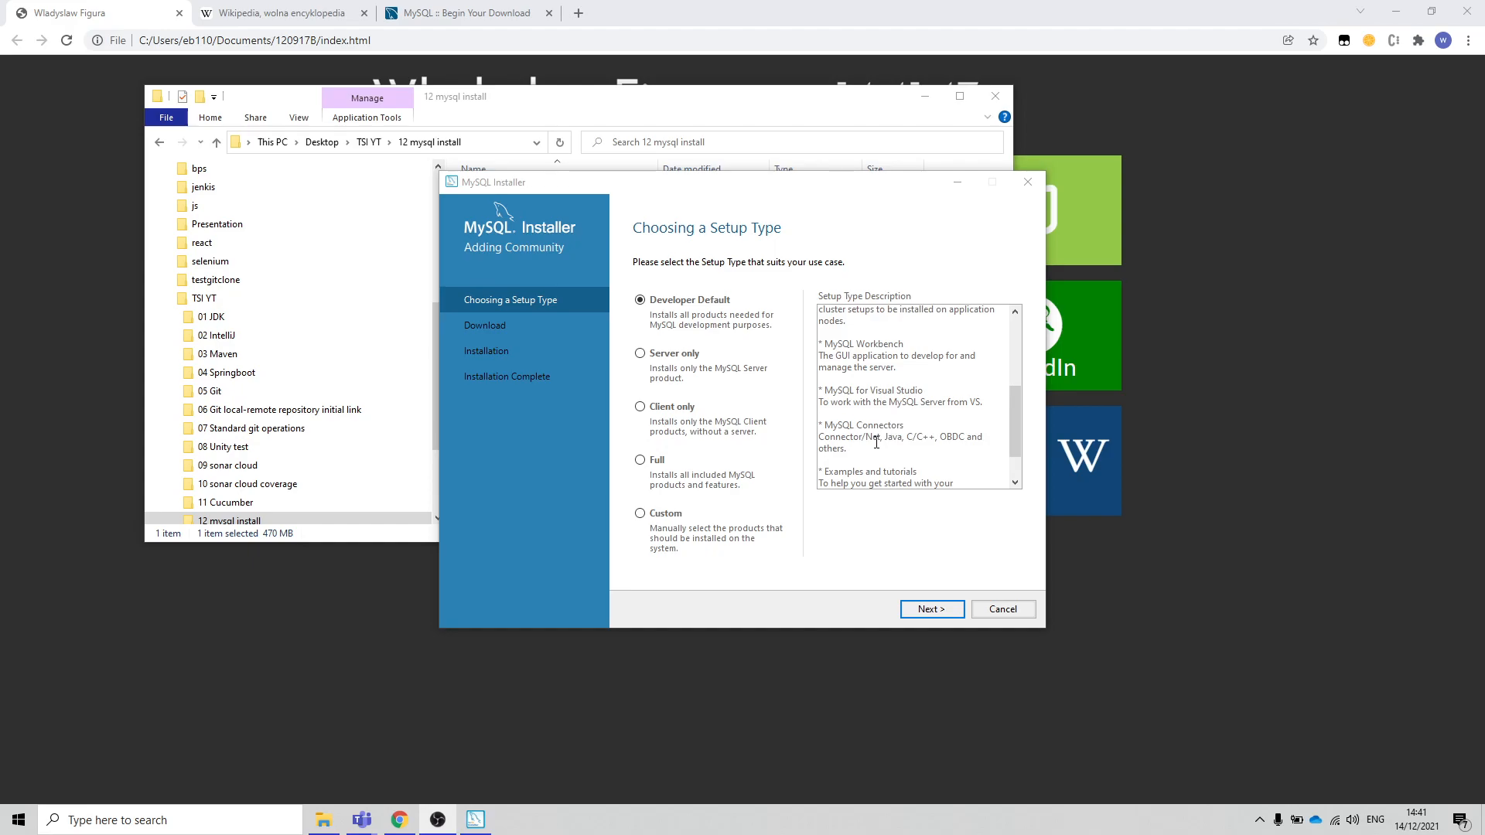
pyautogui.scroll(-1, 909, 428)
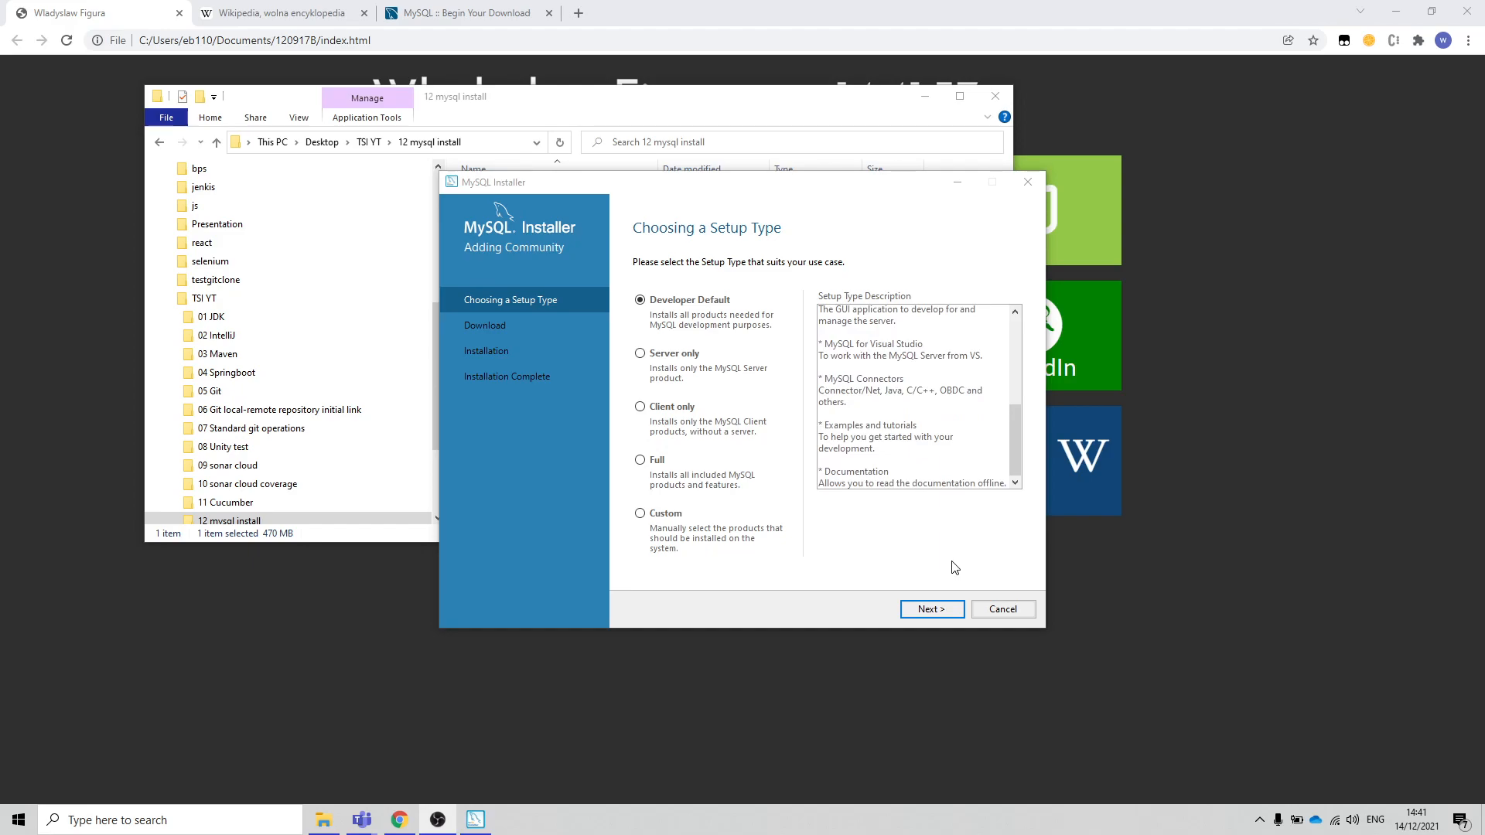
pyautogui.click(934, 611)
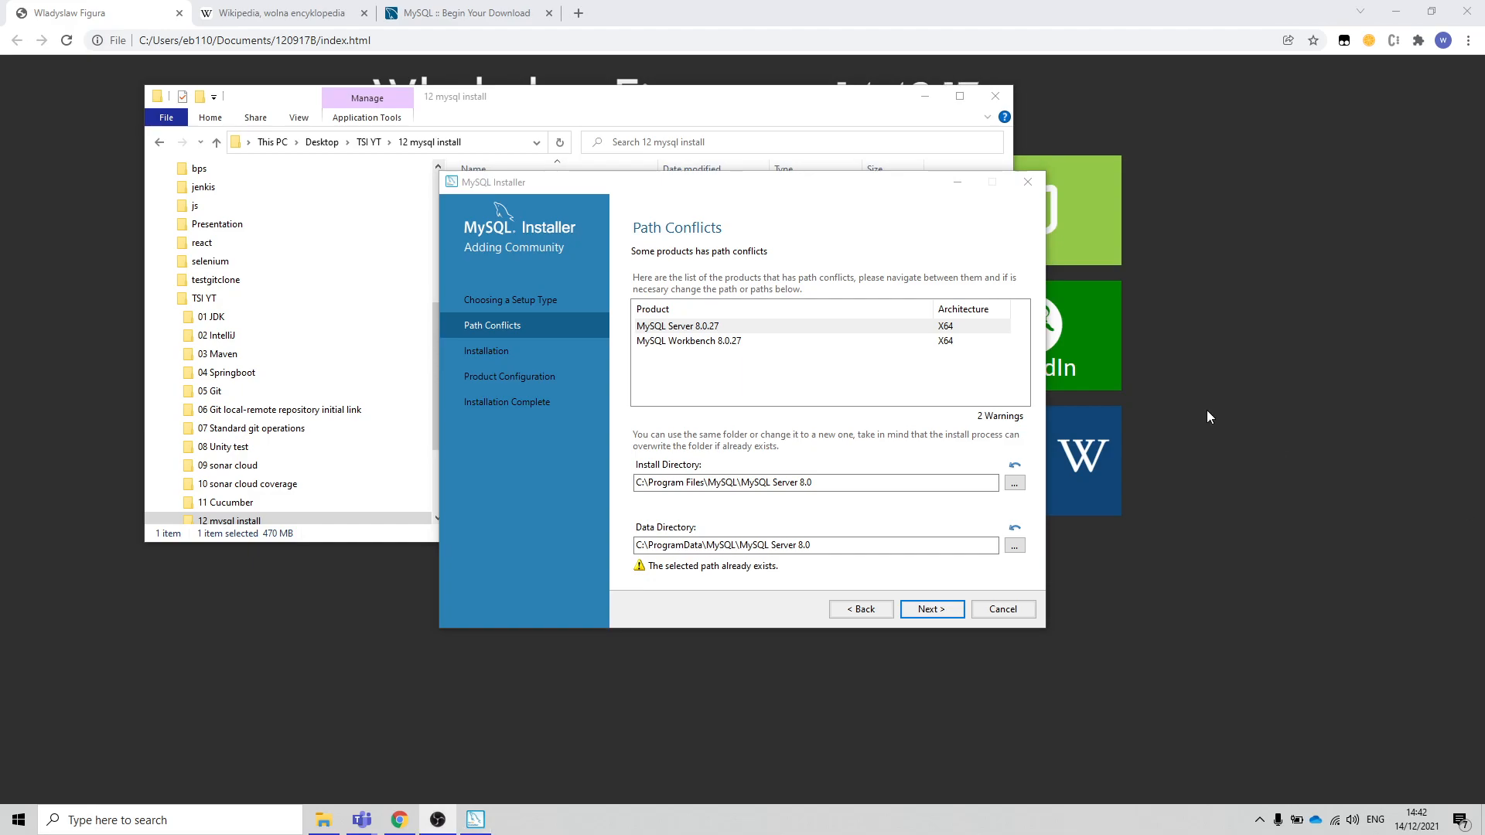
# Check the MySQL Workbench path conflict and execute the installation of all listed products.
pyautogui.click(703, 344)
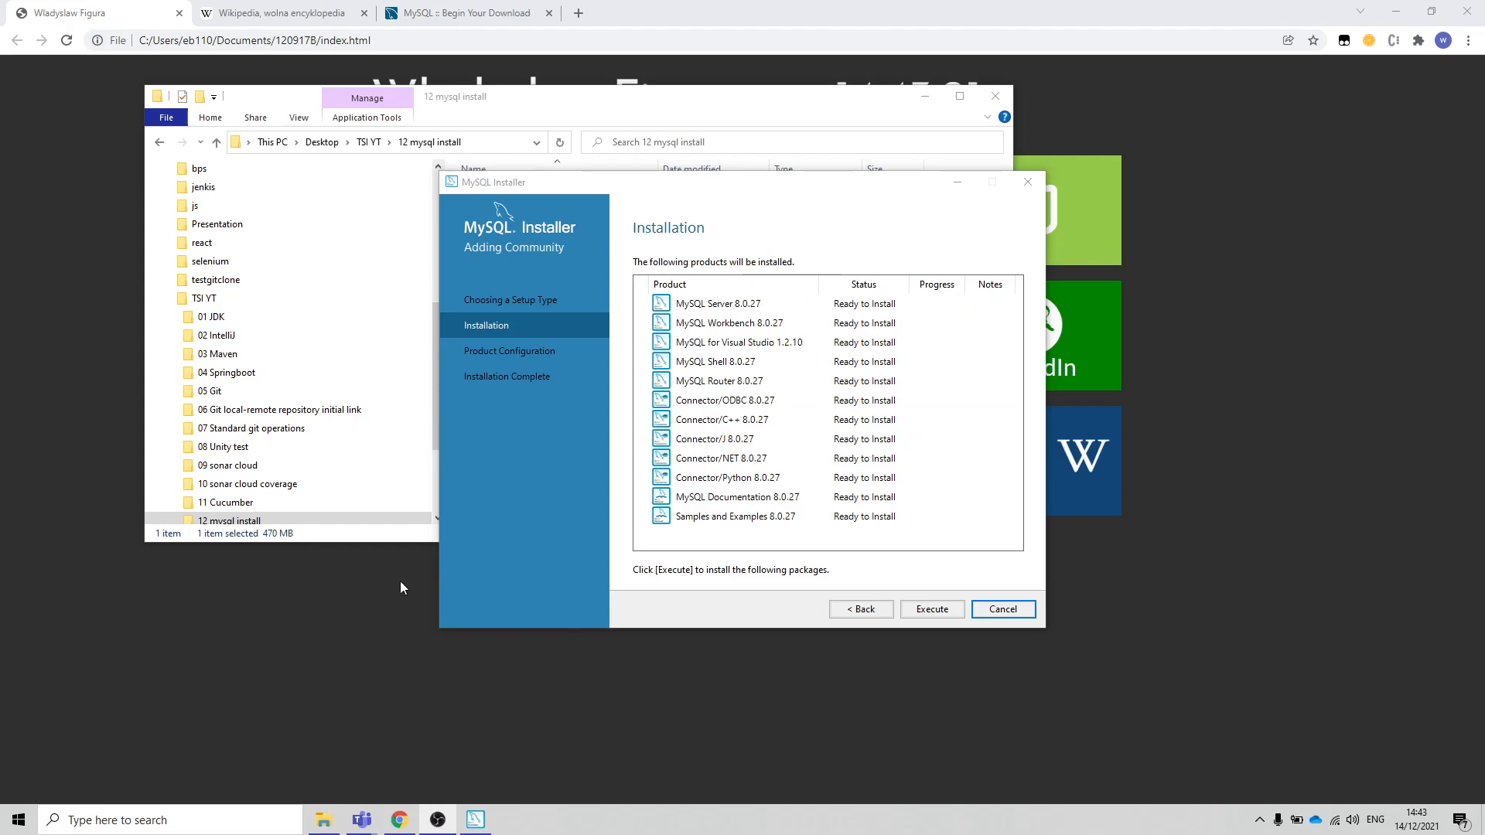
pyautogui.click(730, 190)
pyautogui.moveTo(730, 189); pyautogui.dragTo(646, 198)
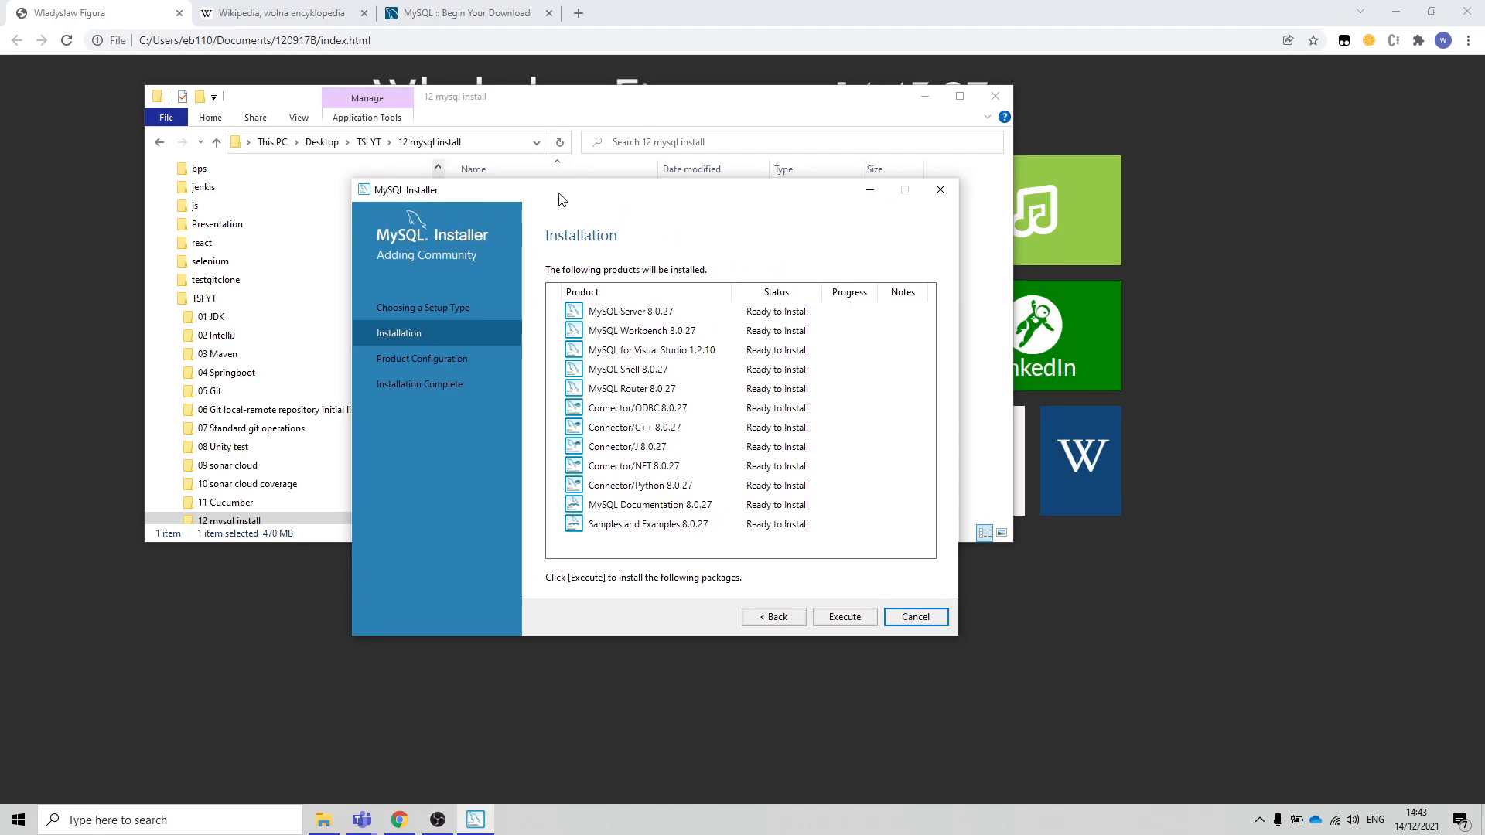
pyautogui.moveTo(566, 198); pyautogui.dragTo(525, 206)
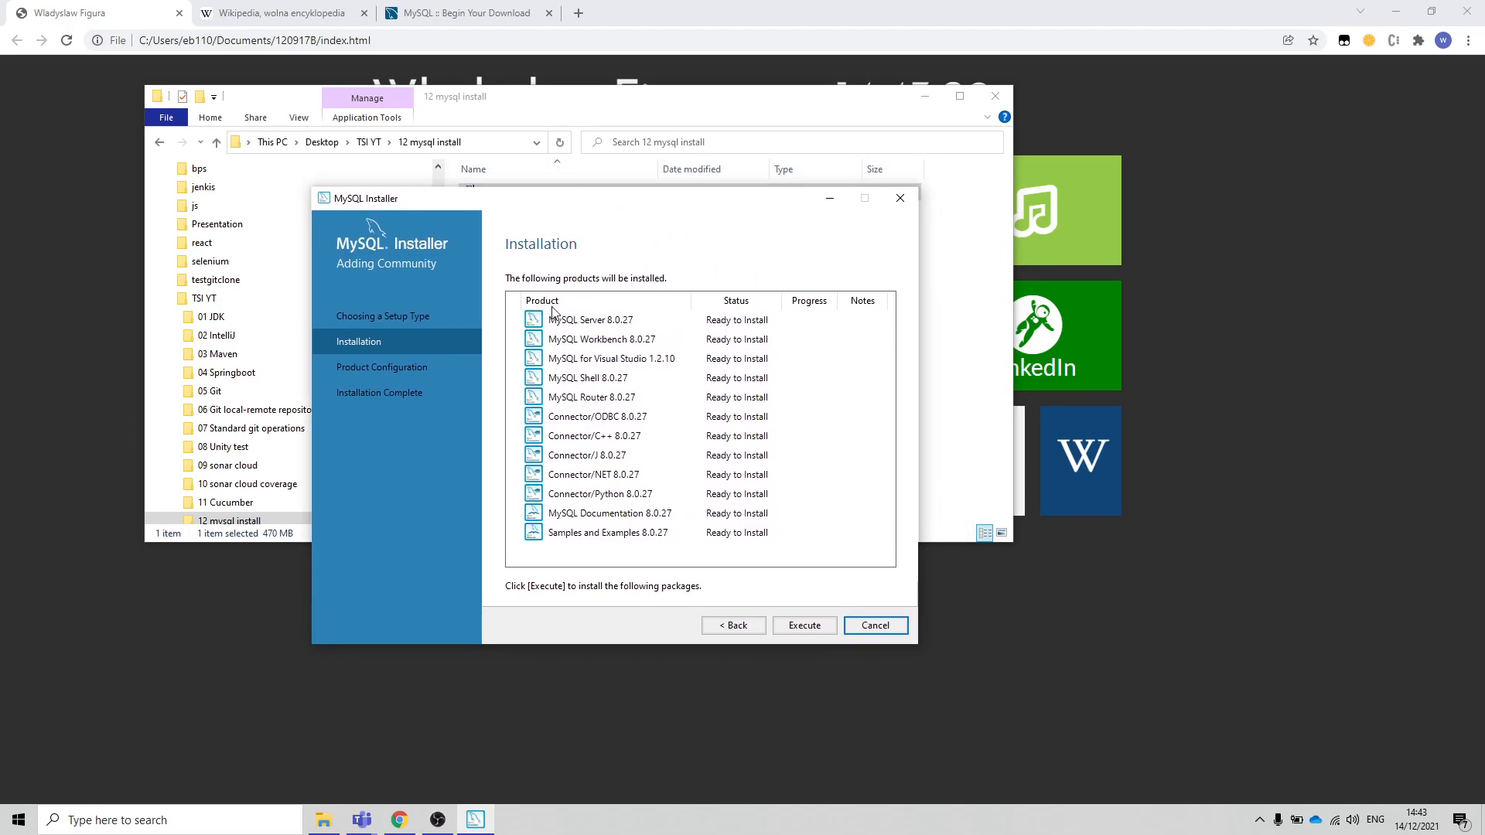
pyautogui.moveTo(573, 199); pyautogui.dragTo(794, 219)
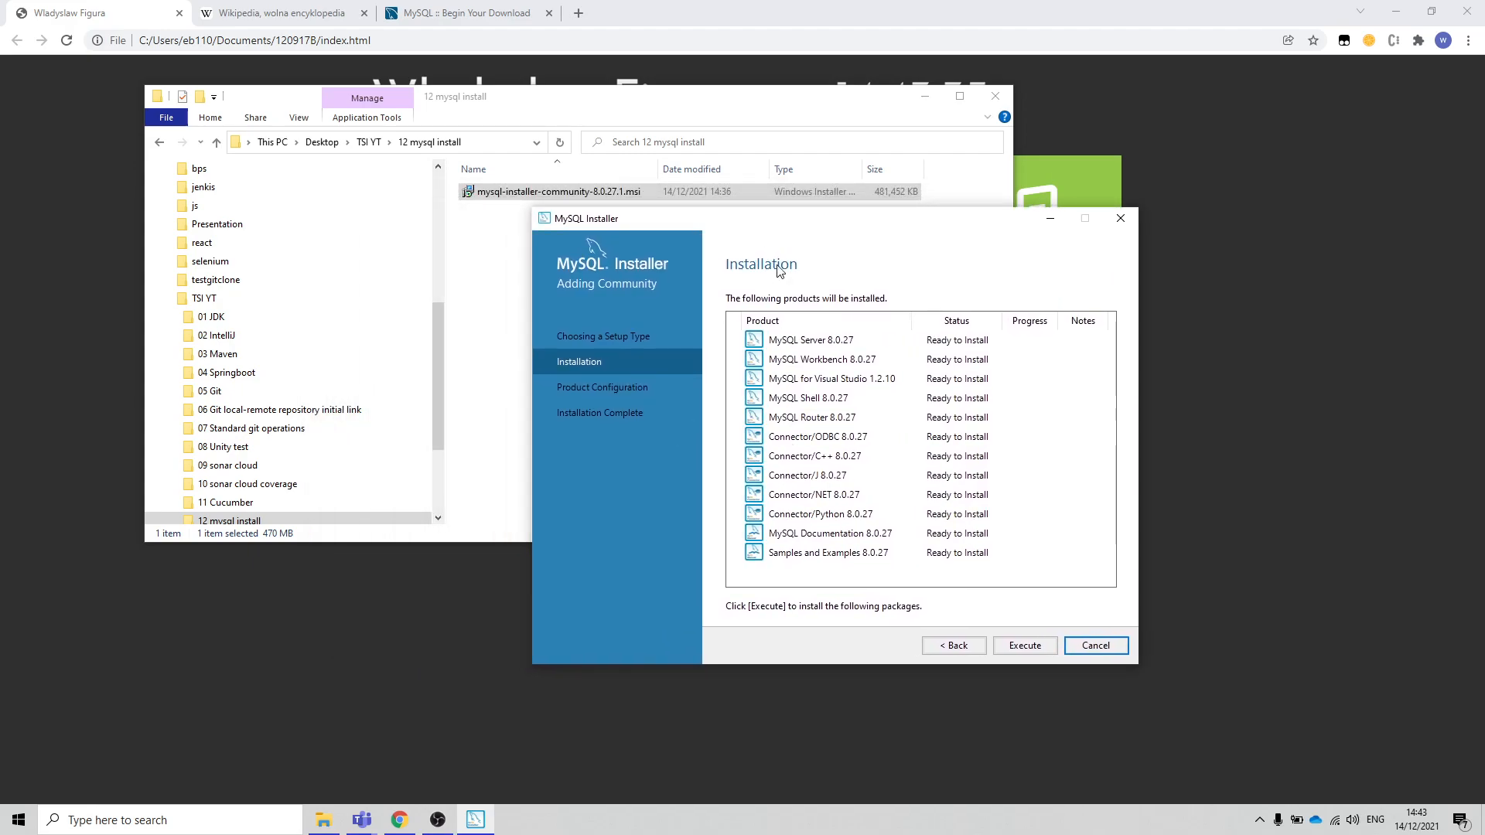
pyautogui.moveTo(780, 223); pyautogui.dragTo(714, 232)
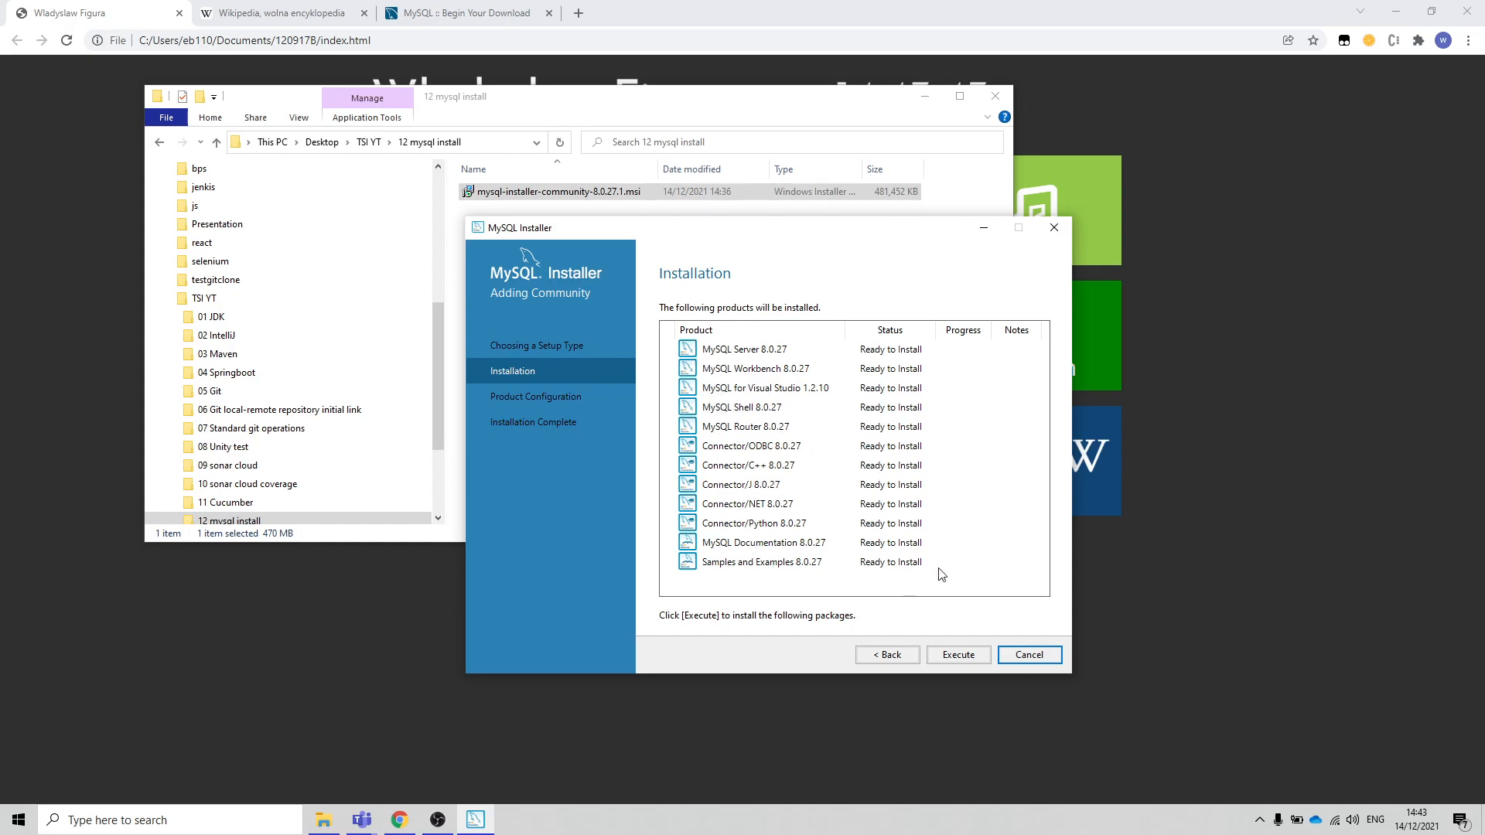
pyautogui.click(976, 655)
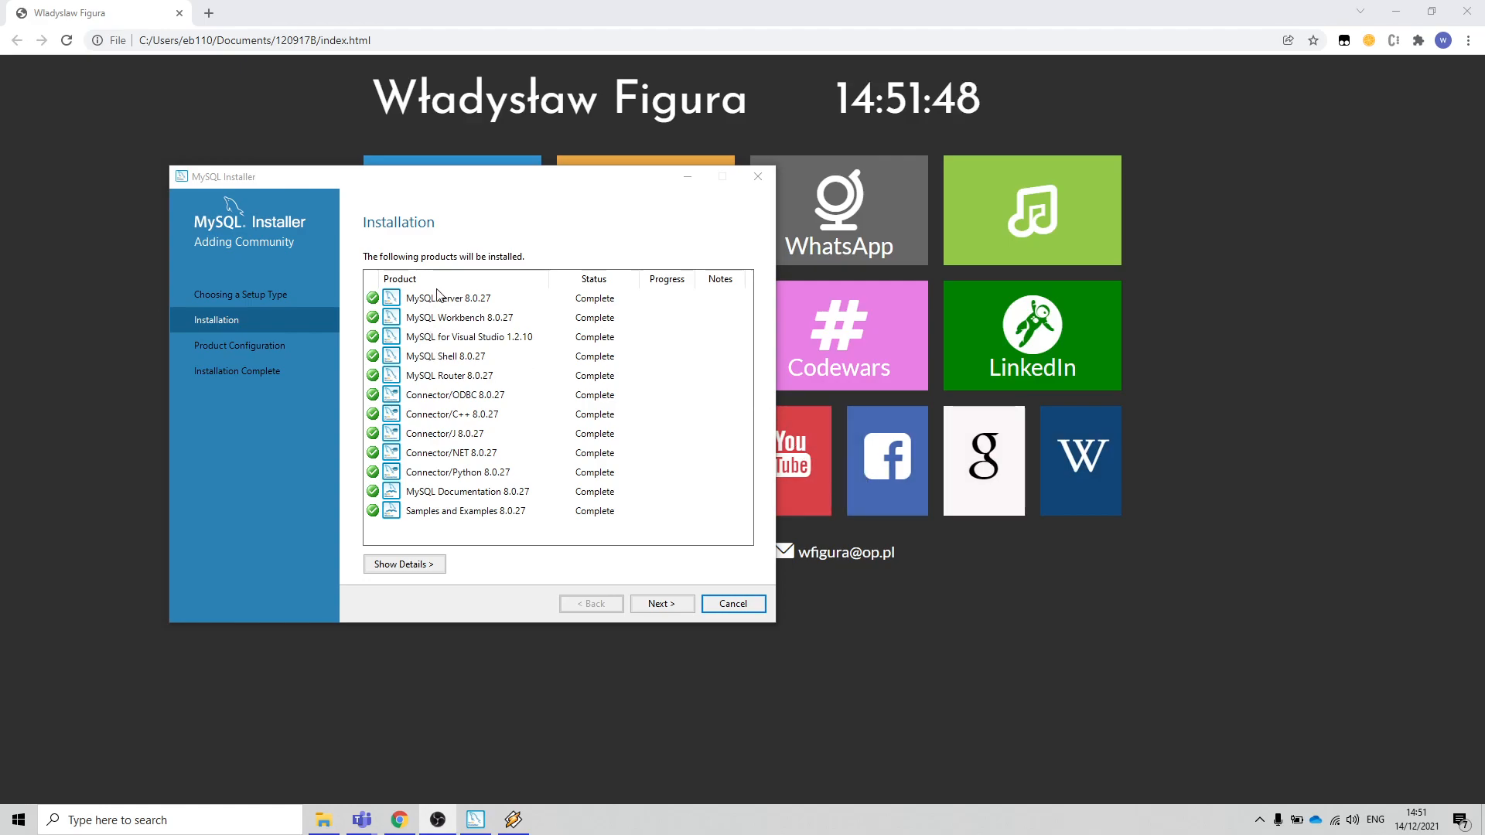
# Configure MySQL Server as a Development Computer on TCP/IP port 3306 with strong password encryption for authentication.
pyautogui.click(670, 604)
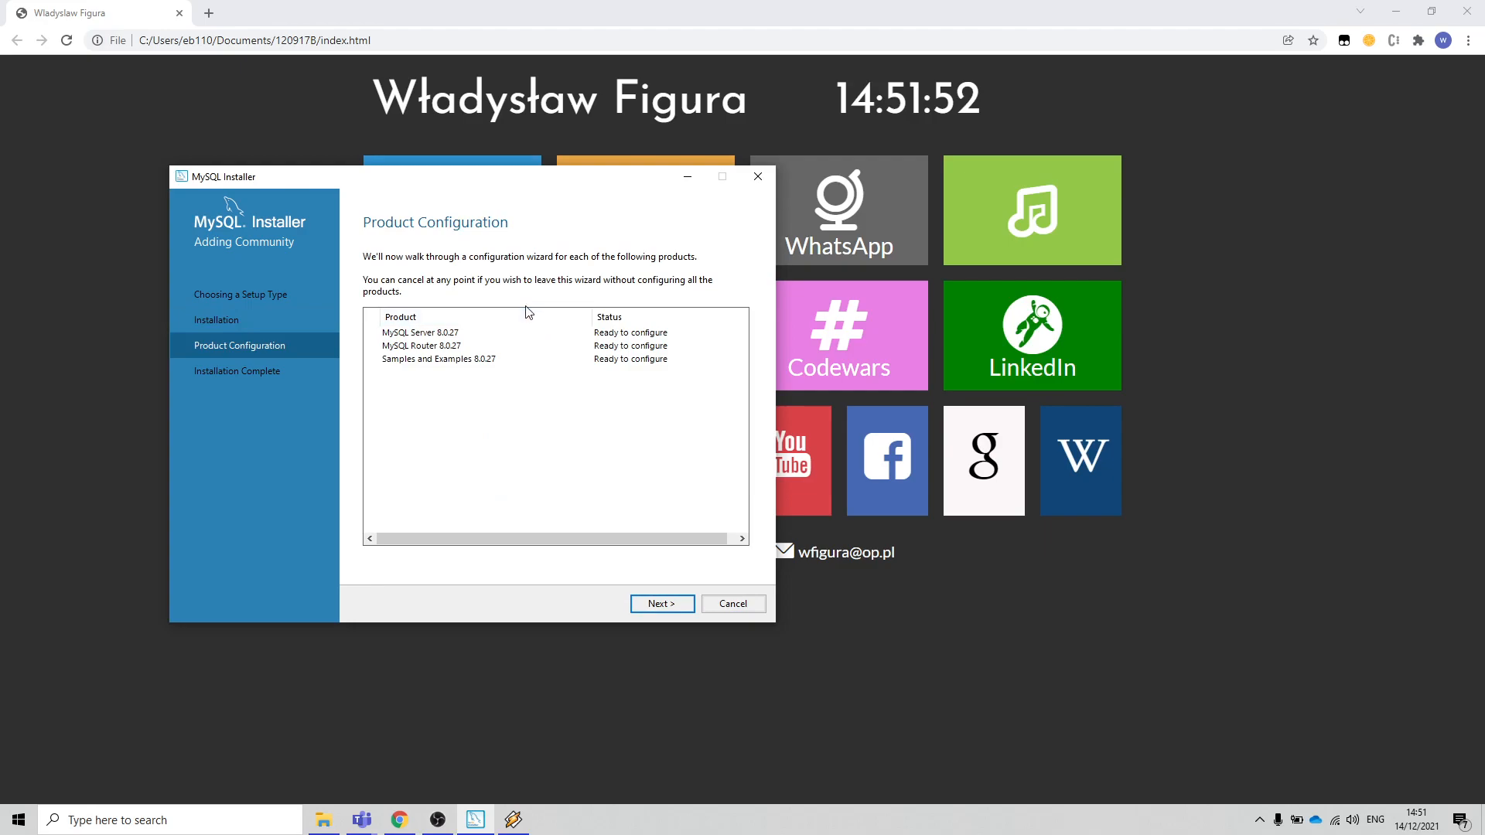
pyautogui.click(662, 604)
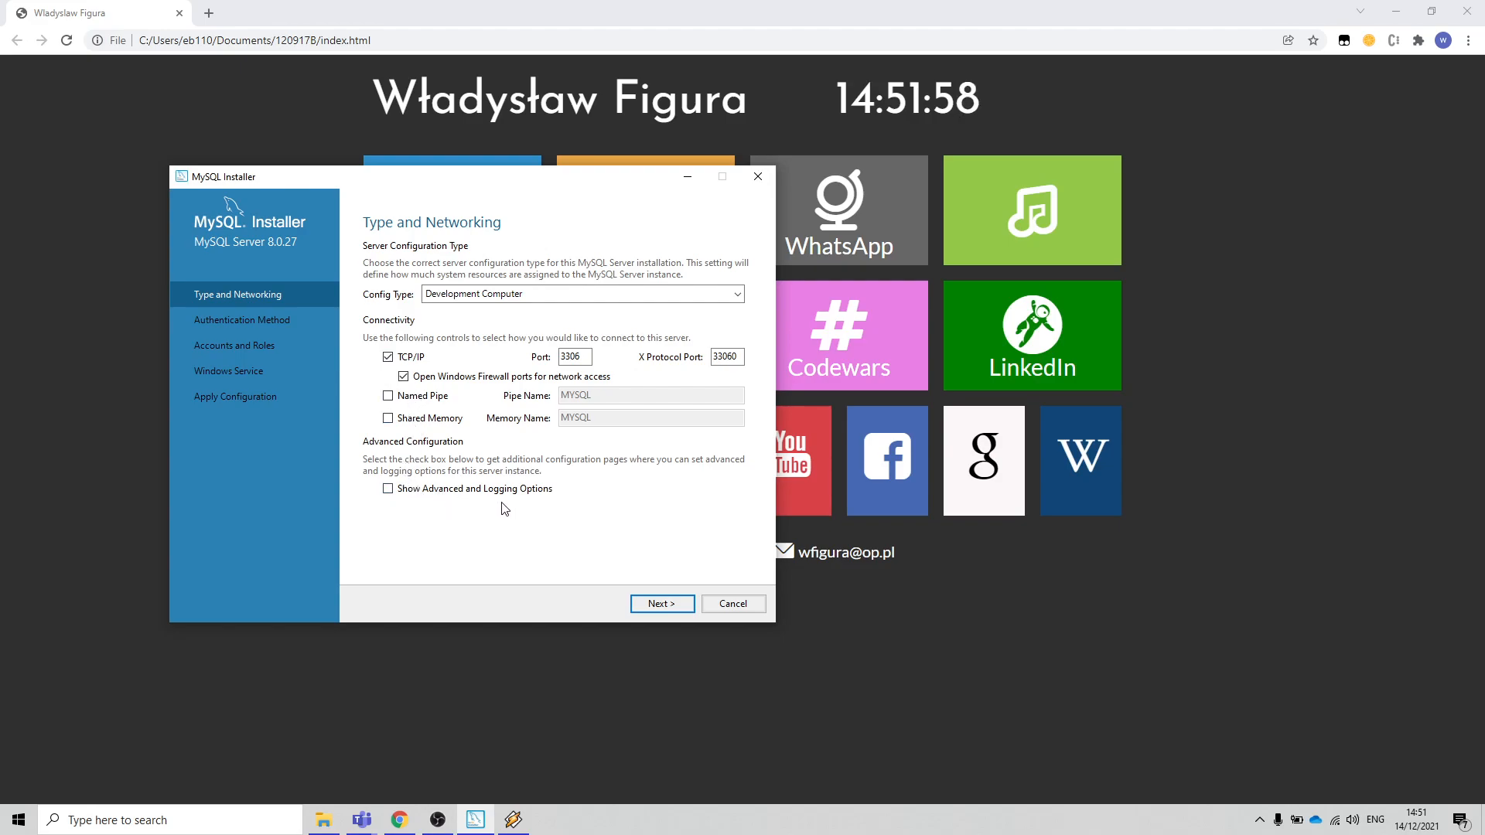
pyautogui.click(577, 356)
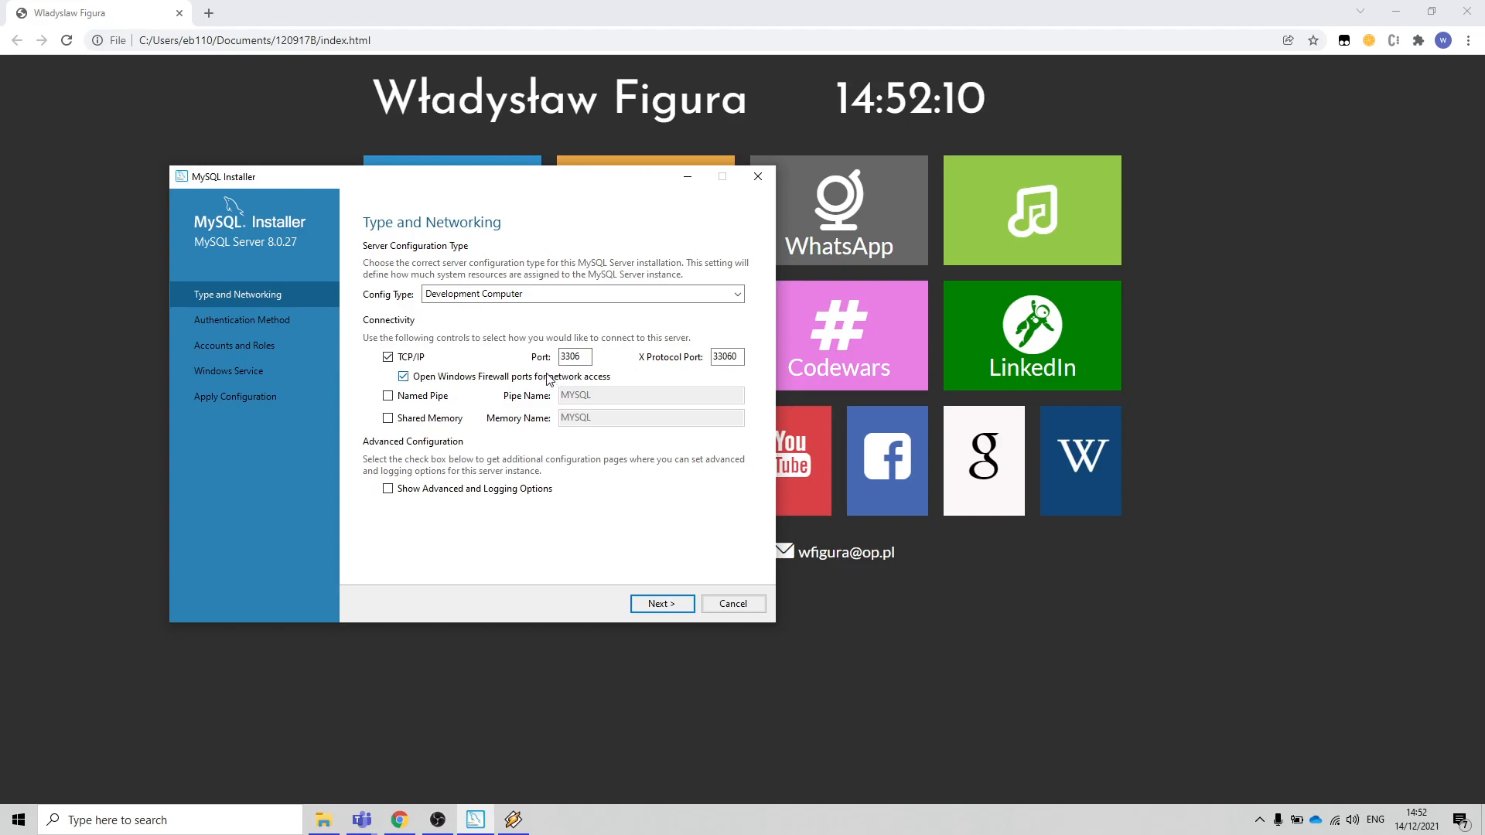
pyautogui.click(663, 604)
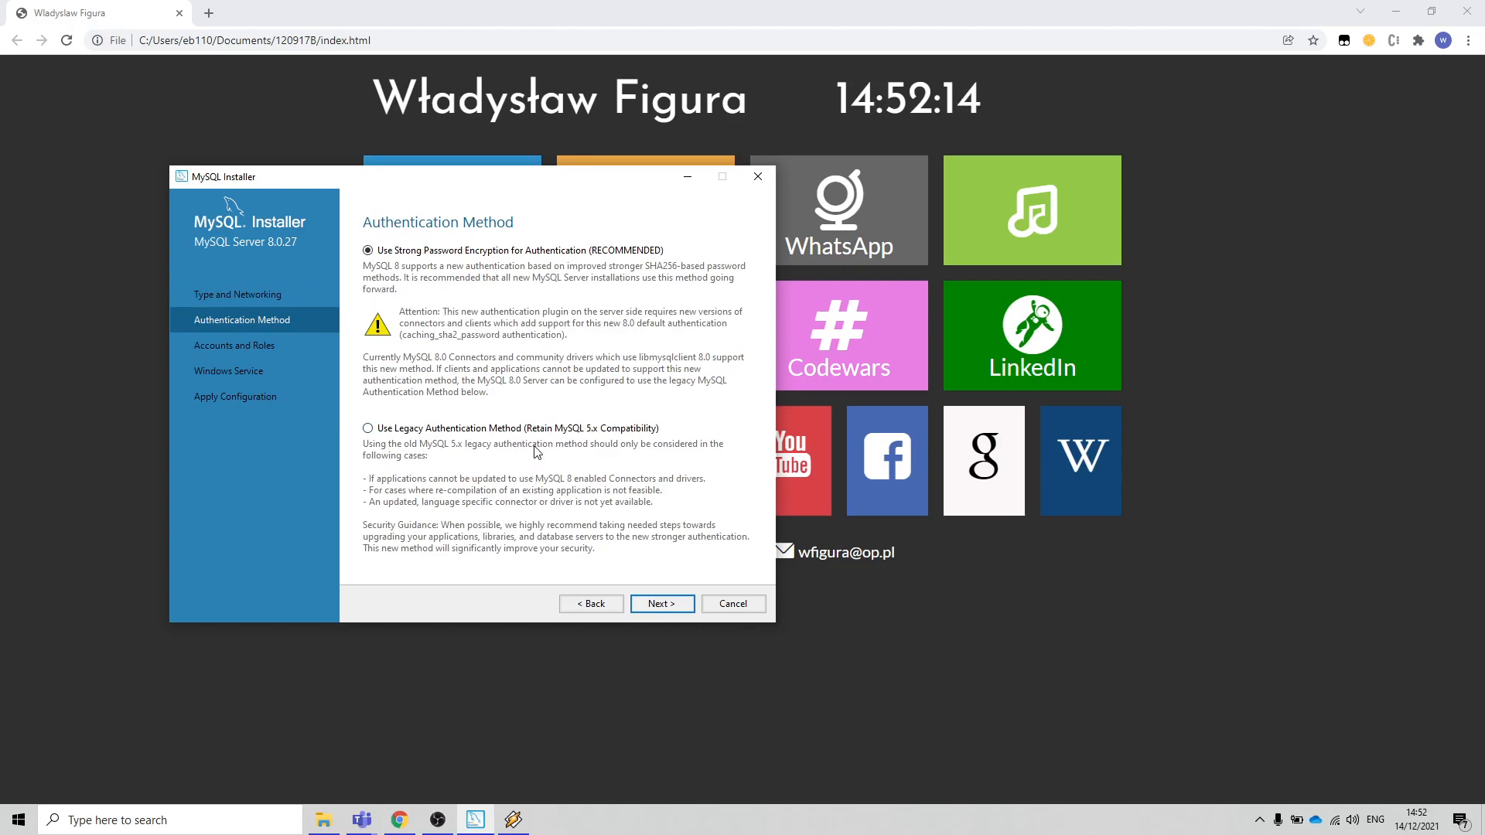
pyautogui.click(663, 604)
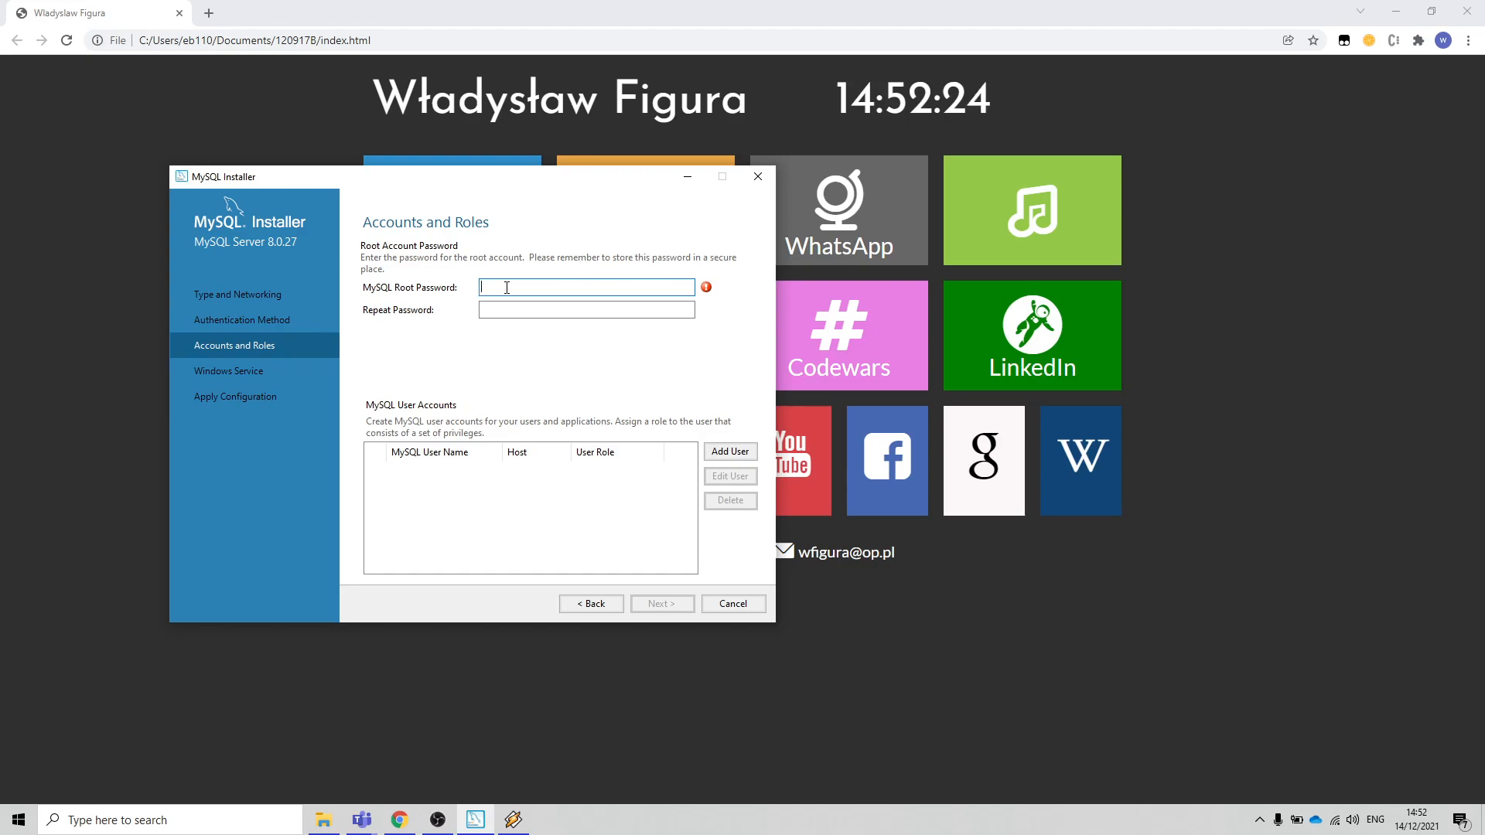
# Enter and repeat the MySQL root password, and continue without adding any user accounts.
pyautogui.write('••')
pyautogui.click(504, 313)
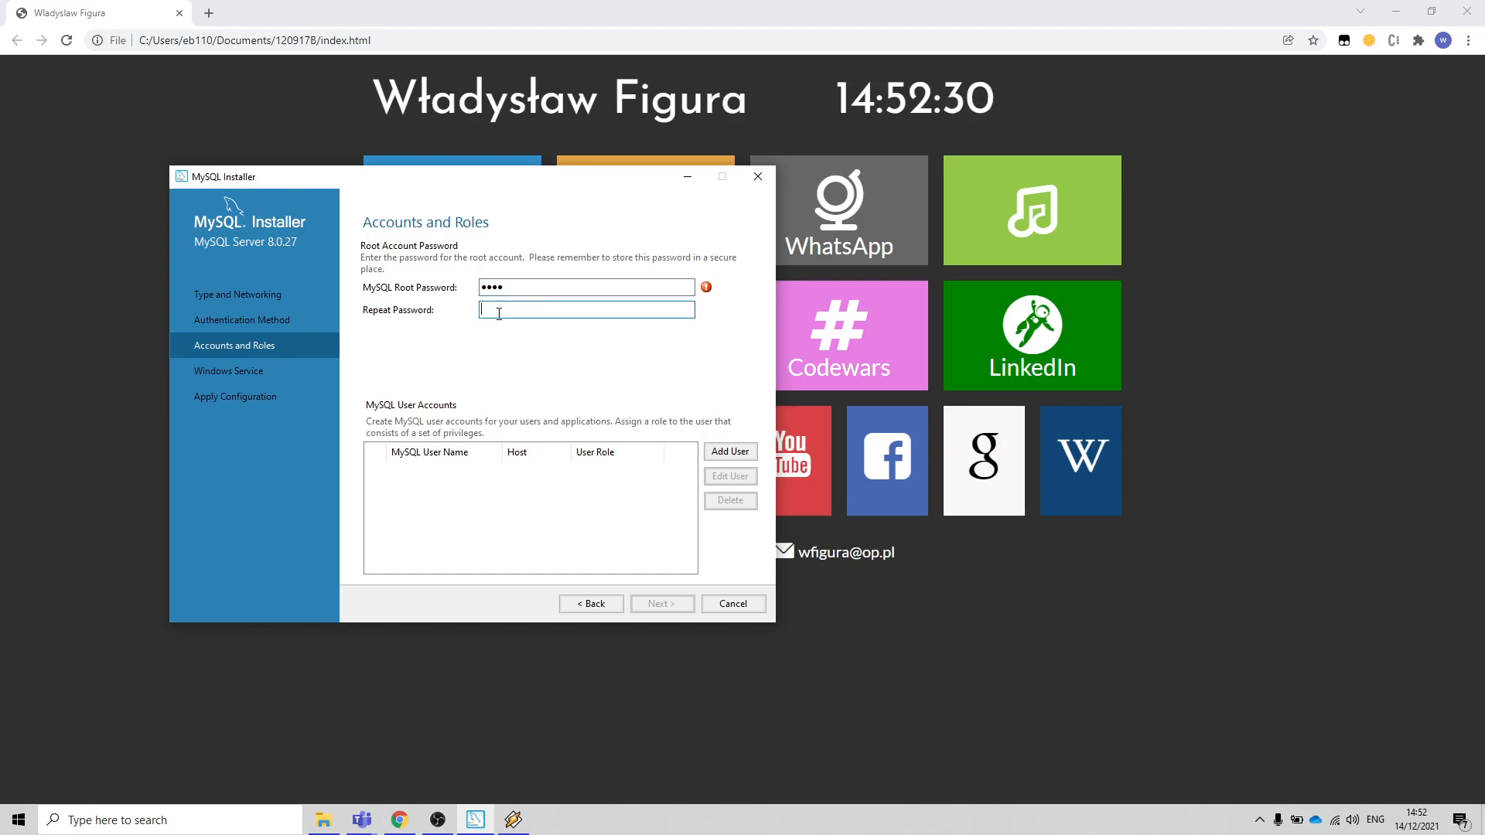
pyautogui.write('••')
pyautogui.click(518, 290)
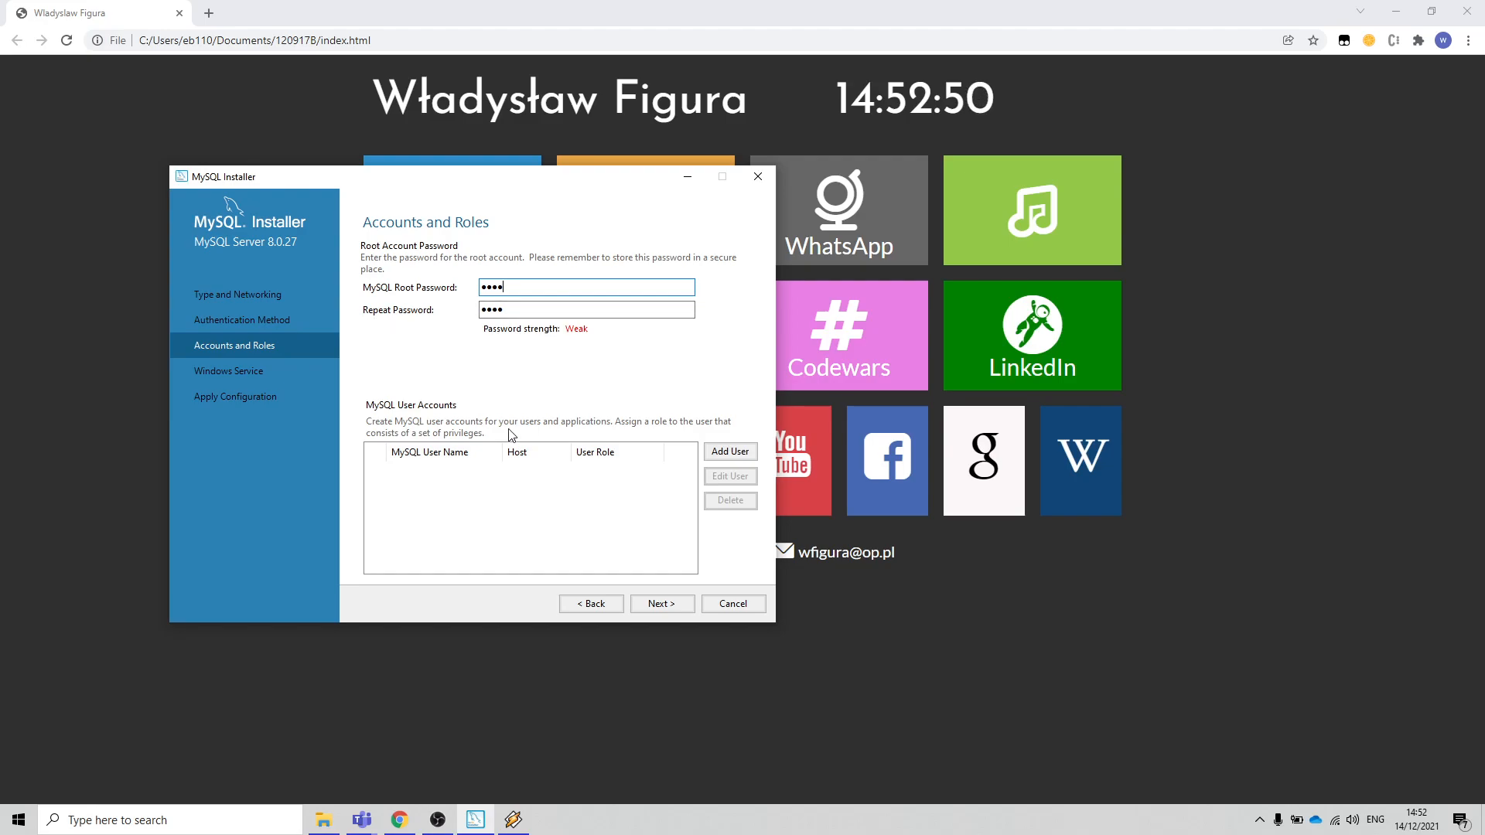
pyautogui.click(656, 604)
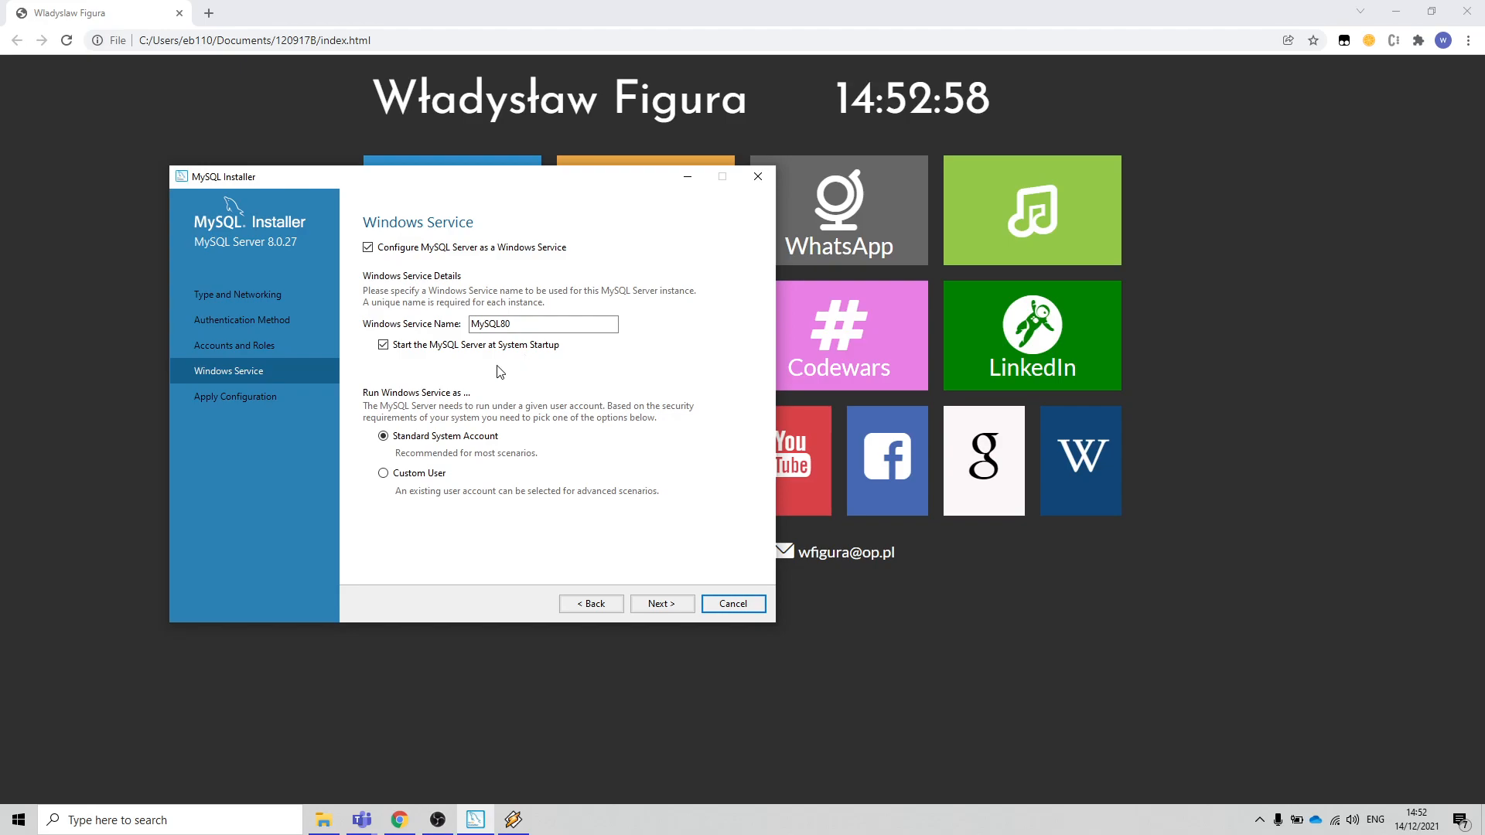
# Keep the Windows service named MySQL80 starting at system startup under the Standard System Account, and apply the server configuration.
pyautogui.click(659, 603)
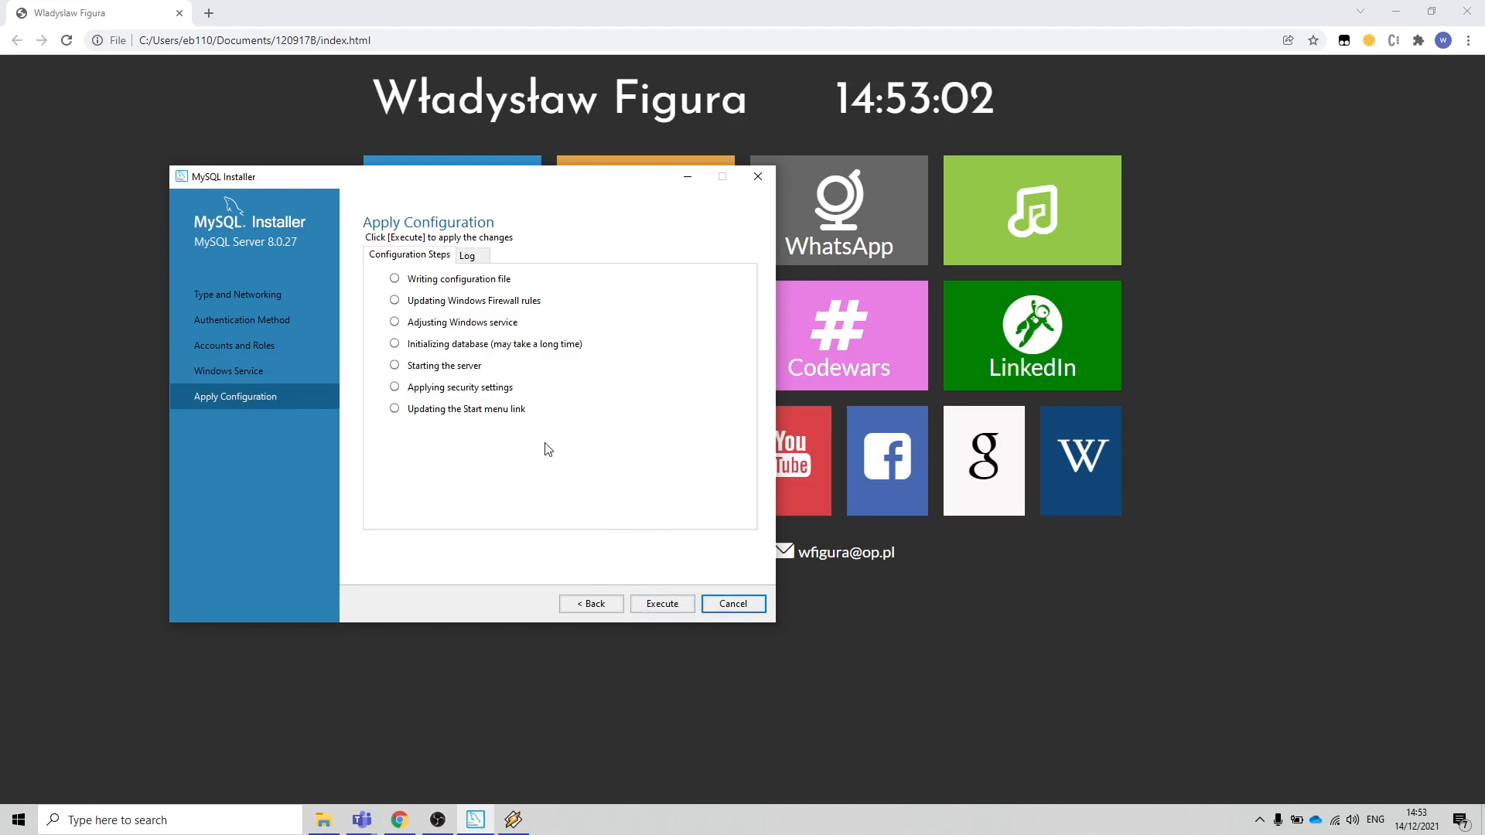
pyautogui.click(661, 604)
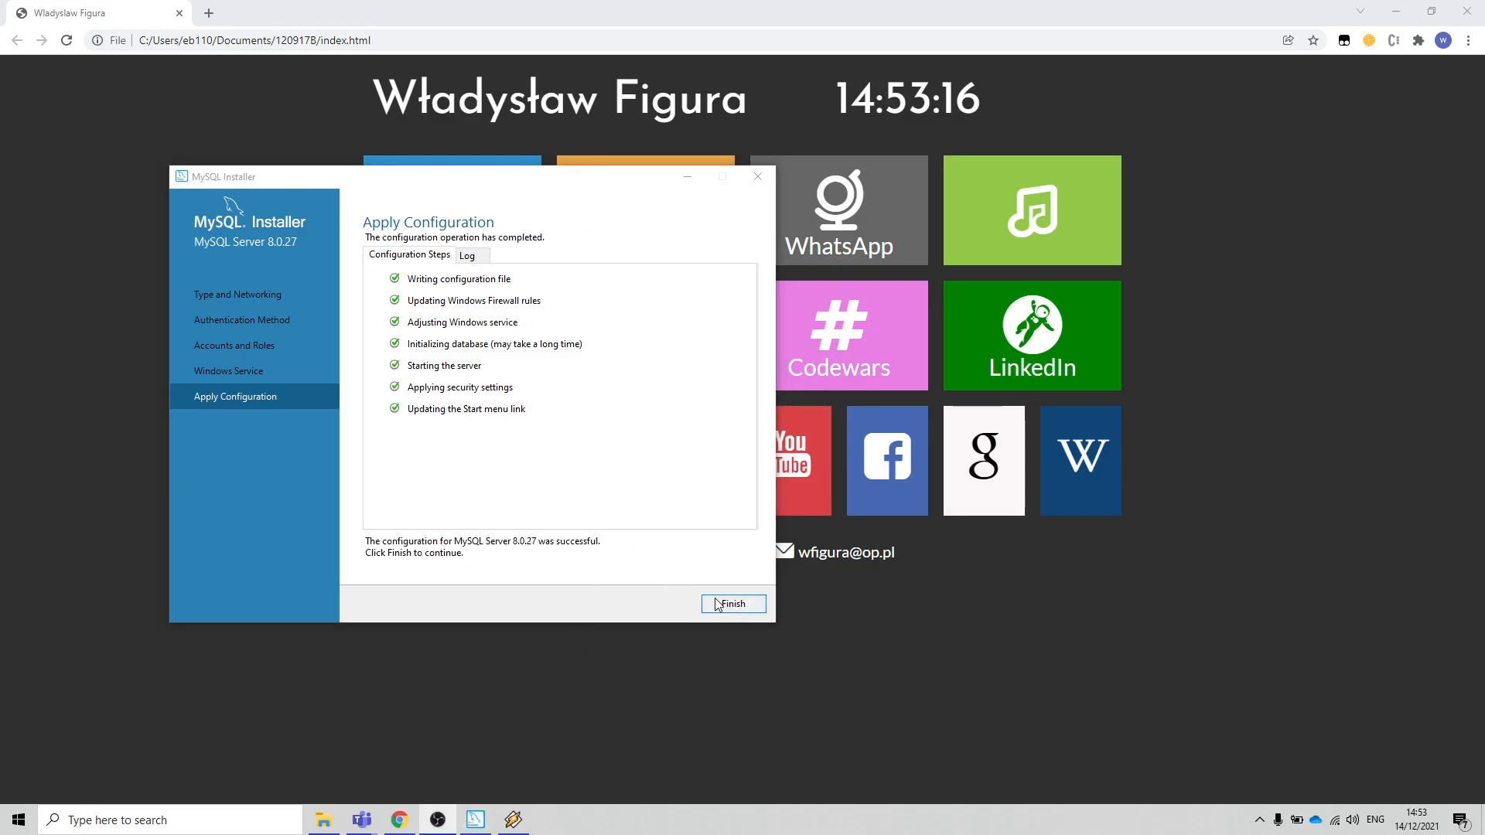
pyautogui.click(716, 602)
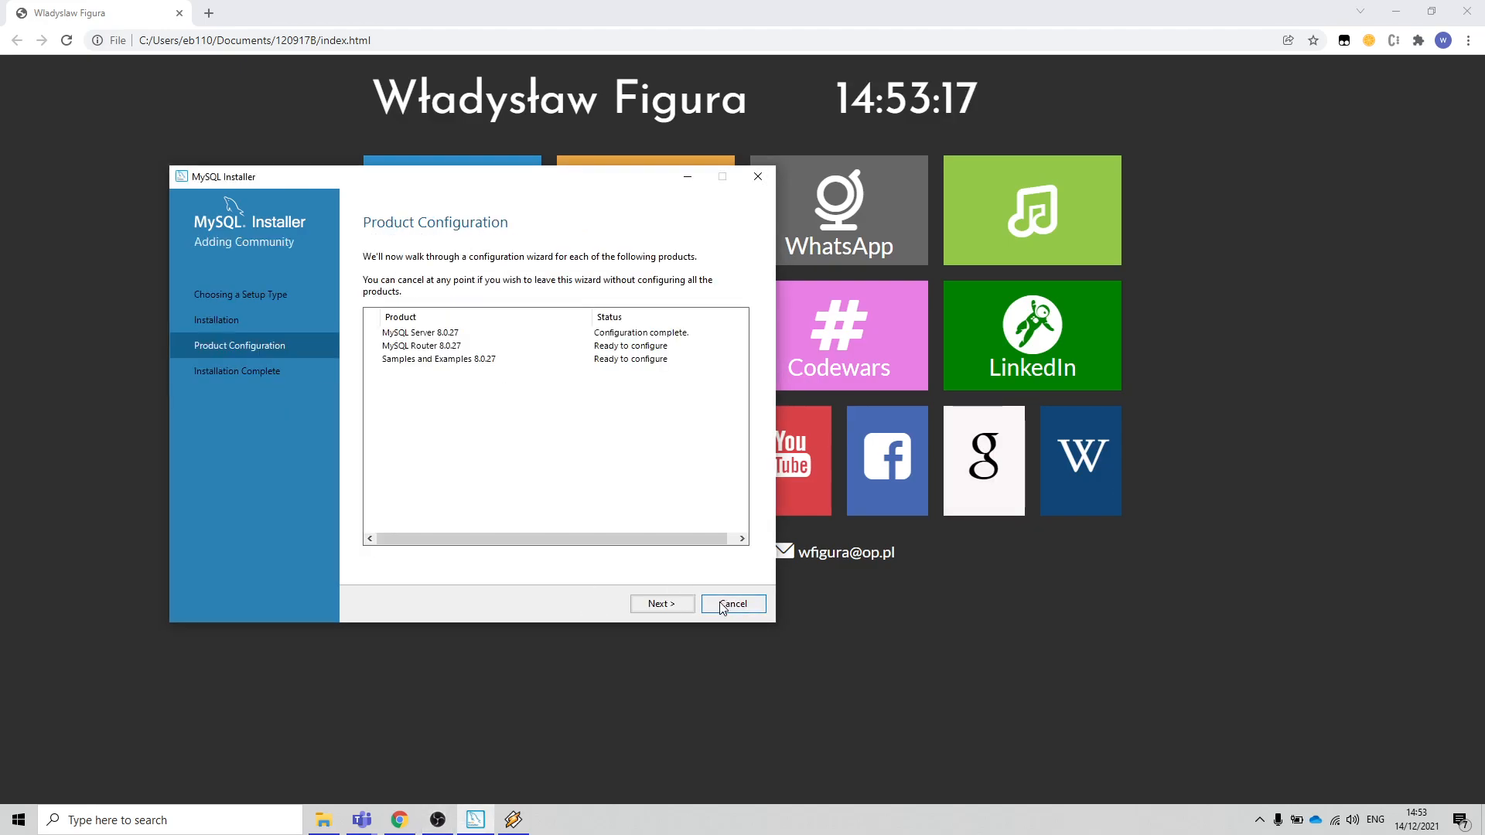
# Finish the MySQL Router configuration without bootstrapping it for InnoDB cluster, and continue to the Samples and Examples configuration.
pyautogui.click(672, 608)
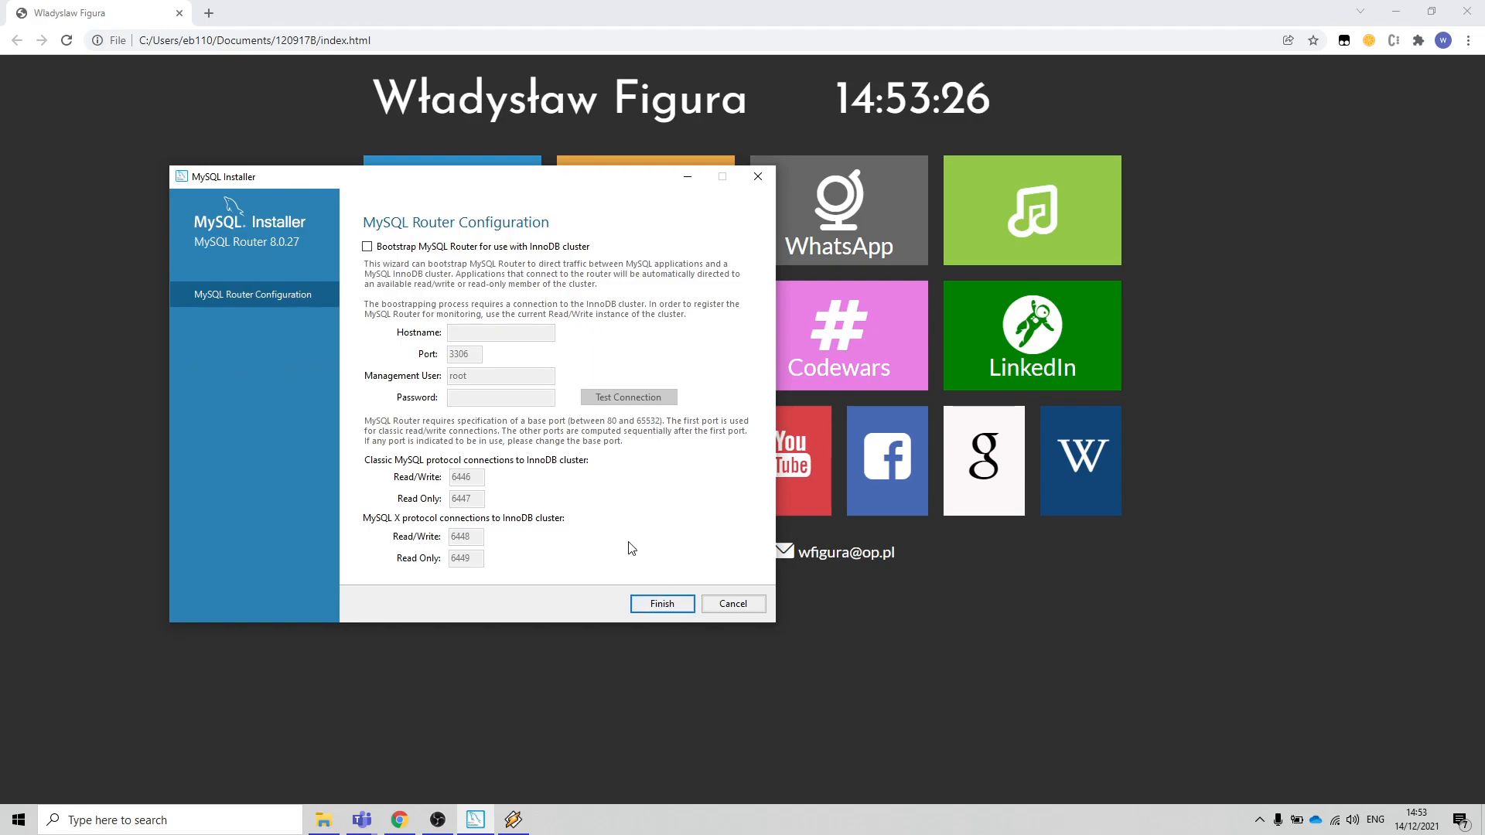
pyautogui.click(663, 606)
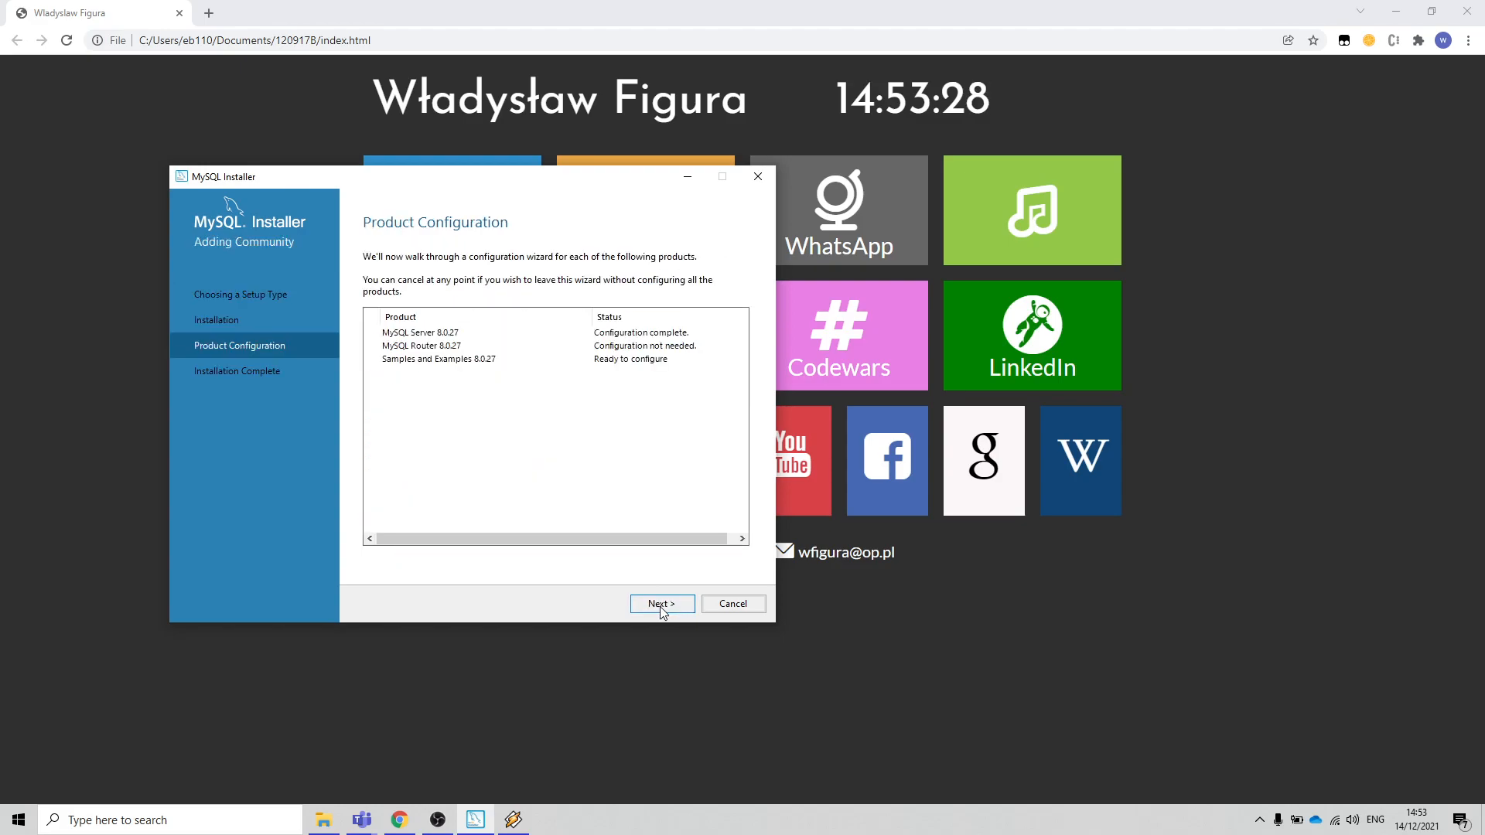
pyautogui.click(661, 604)
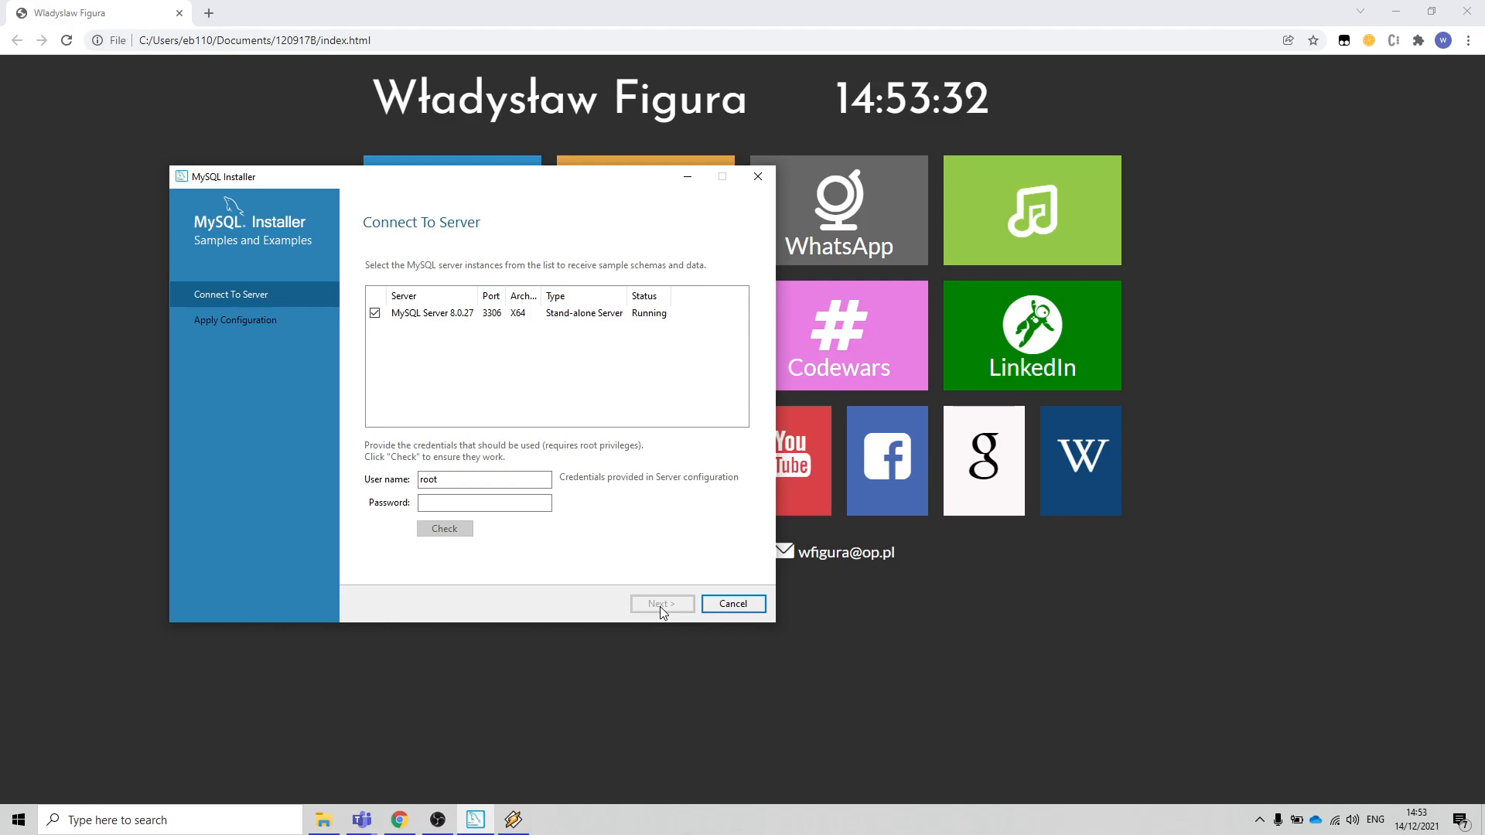
# Enter the root account password for the sample data connection and check the credentials against MySQL Server 8.0.27.
pyautogui.click(461, 504)
pyautogui.write('root')
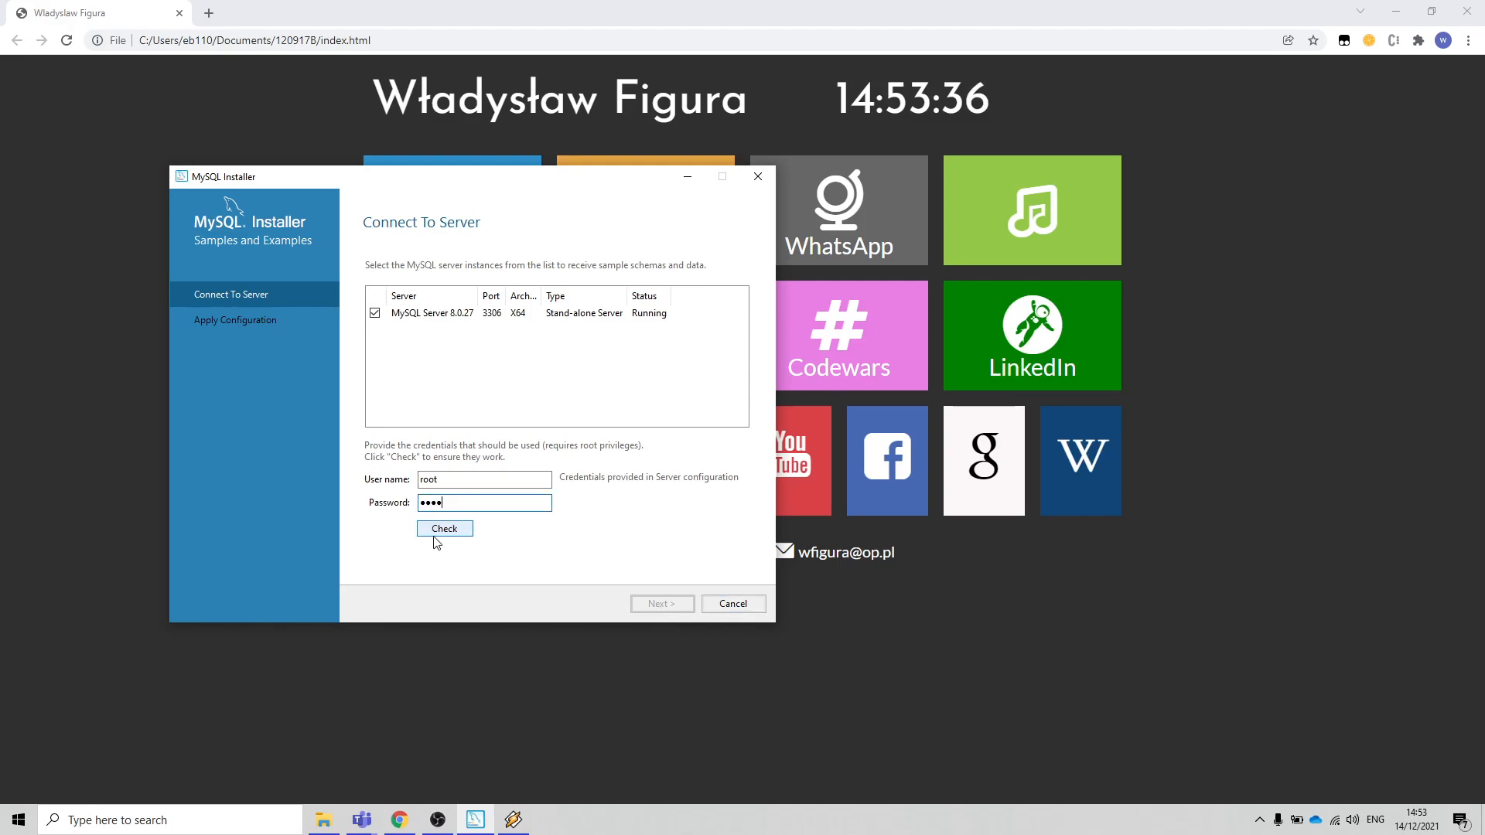
pyautogui.click(447, 532)
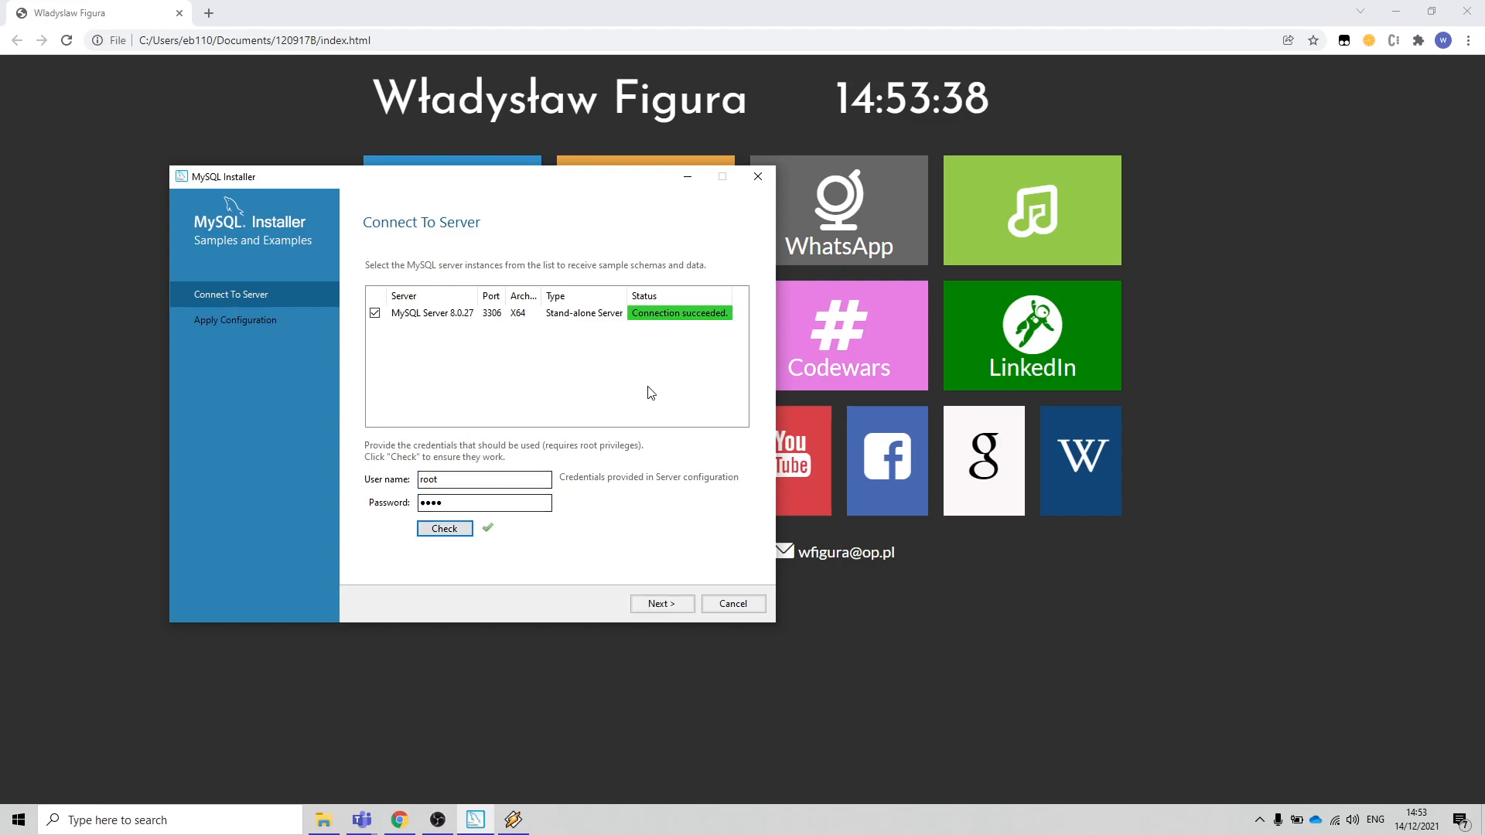
# Apply the Samples and Examples configuration to the server and finish its configuration wizard.
pyautogui.click(680, 604)
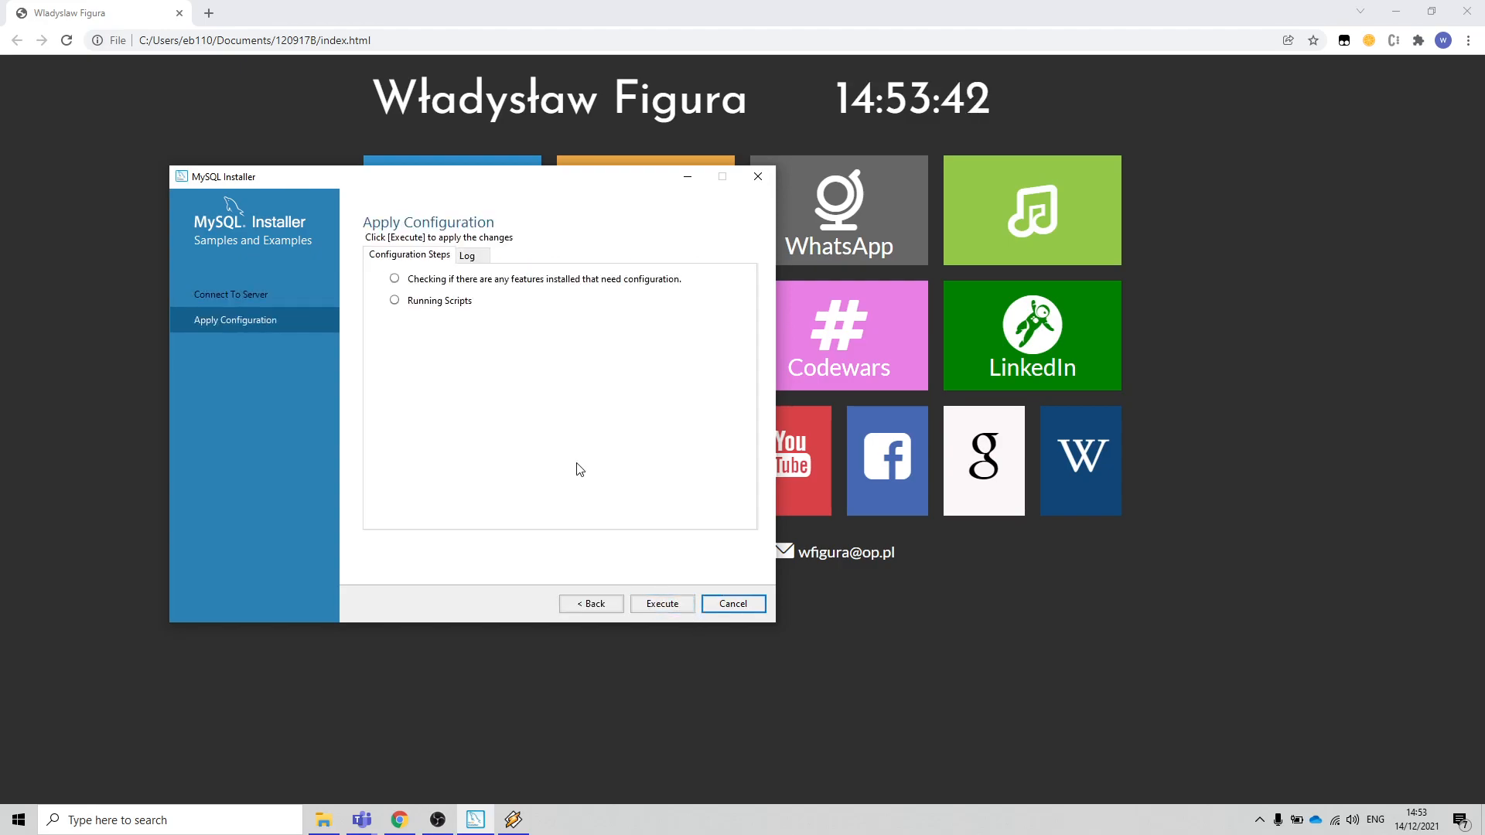
pyautogui.click(667, 610)
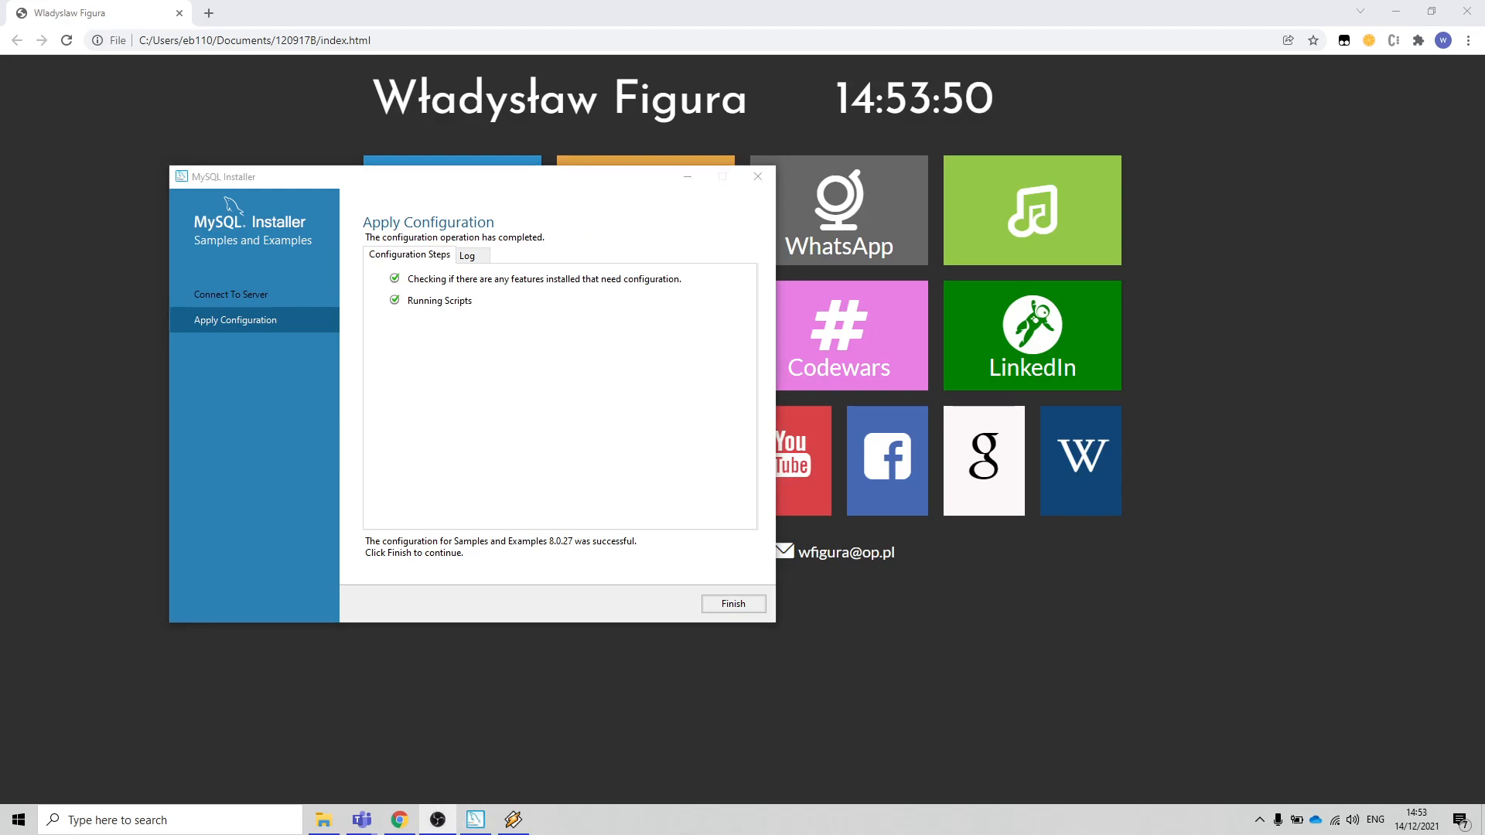
pyautogui.click(746, 604)
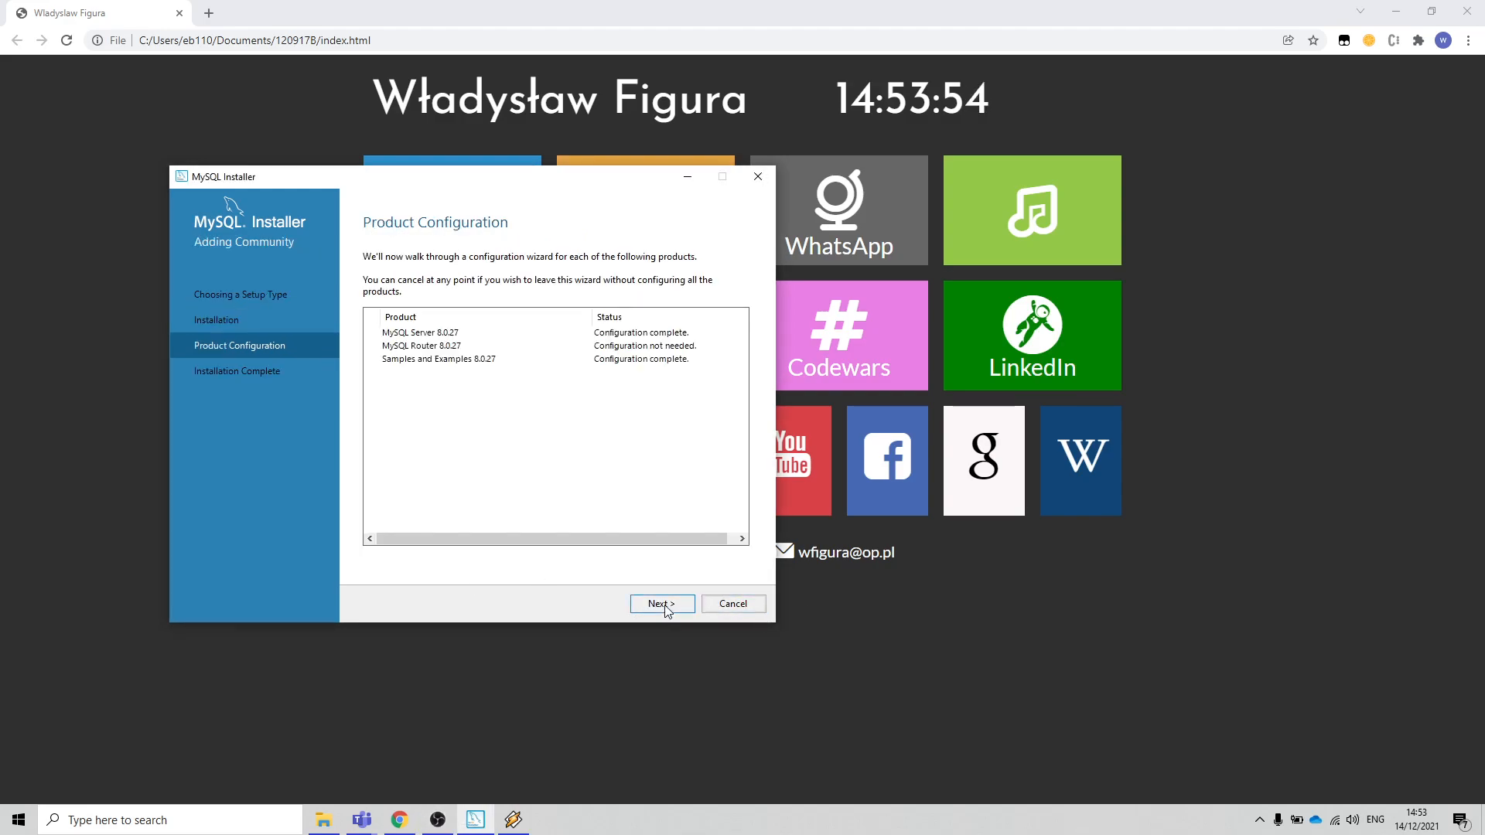
# Complete the product configuration and close the installer, starting MySQL Workbench but not MySQL Shell after setup.
pyautogui.click(664, 605)
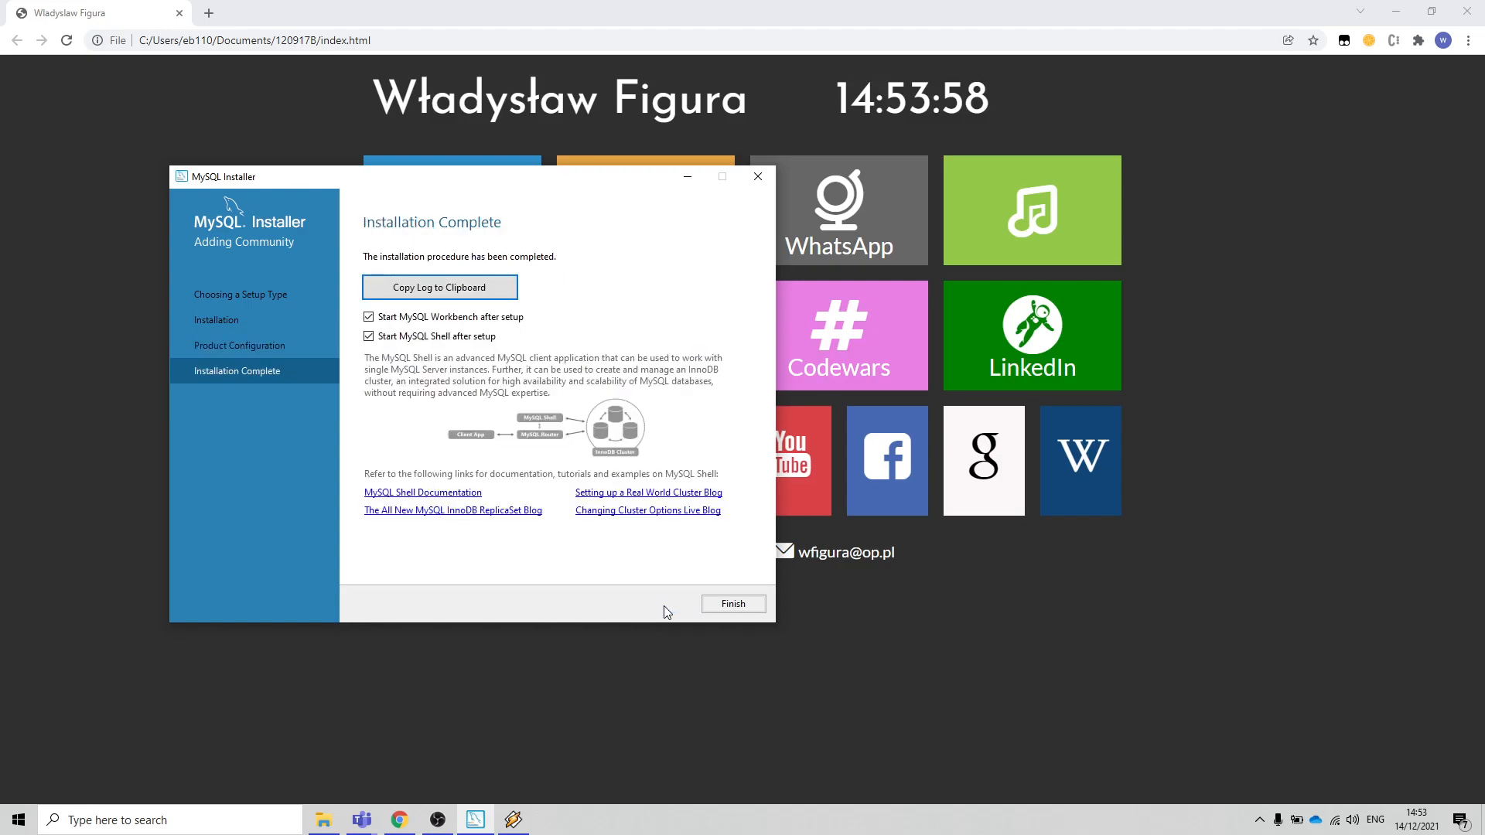
pyautogui.click(369, 337)
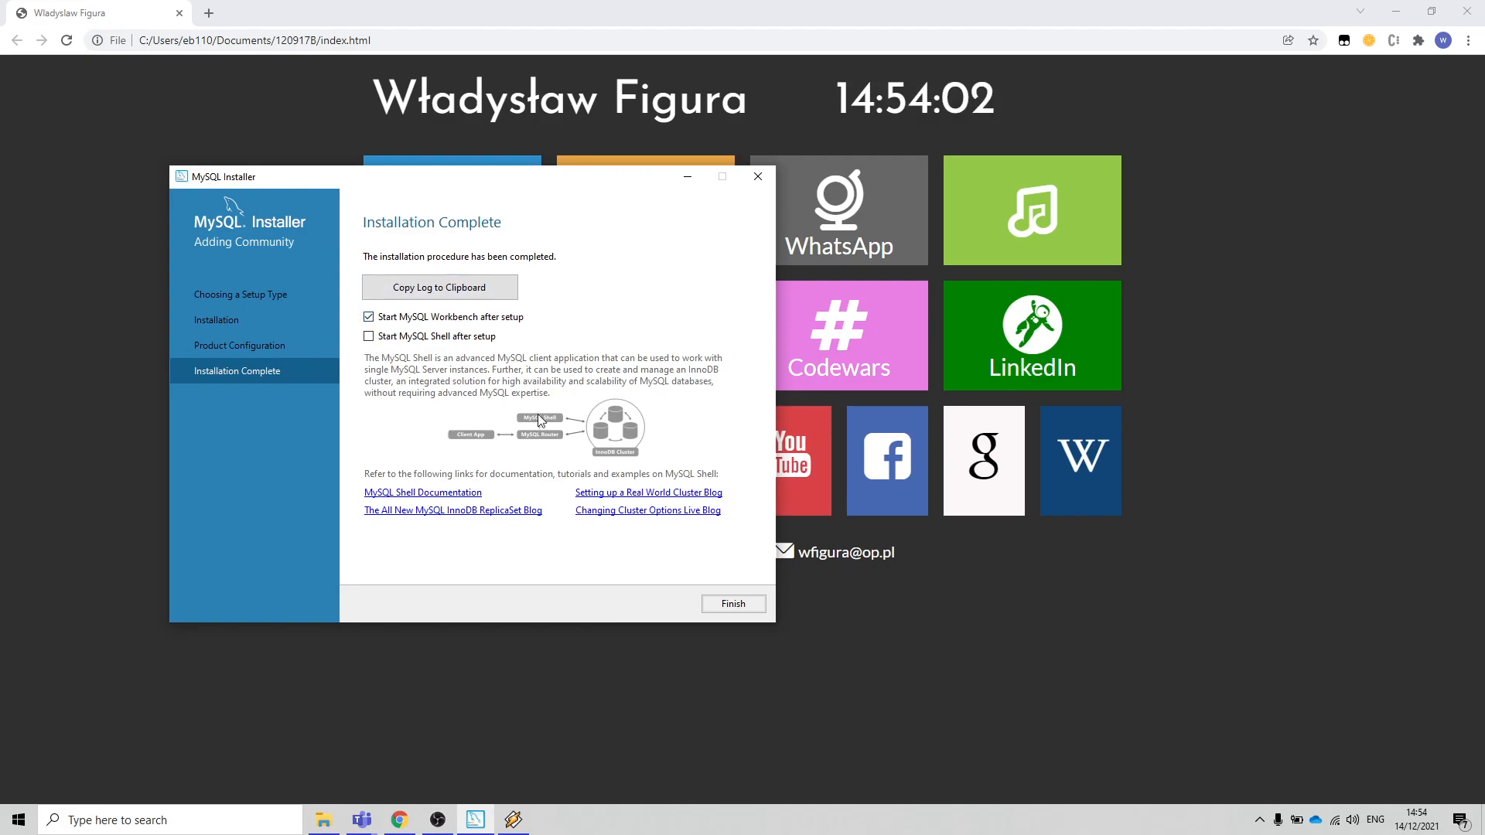
pyautogui.click(721, 604)
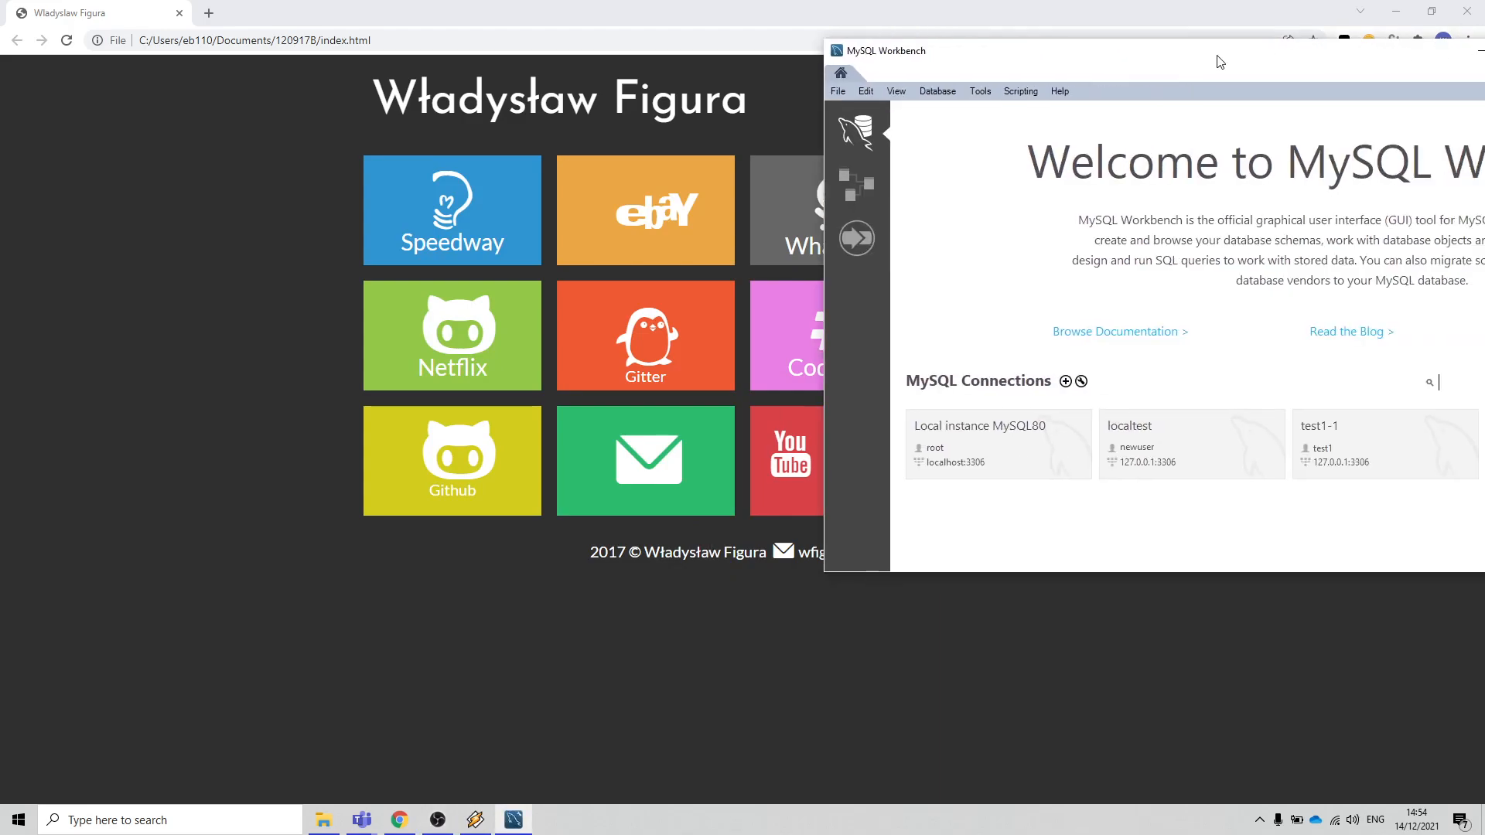
# Maximize the MySQL Workbench window and connect to Local instance MySQL80, entering the root account password.
pyautogui.moveTo(1263, 58); pyautogui.dragTo(688, 58)
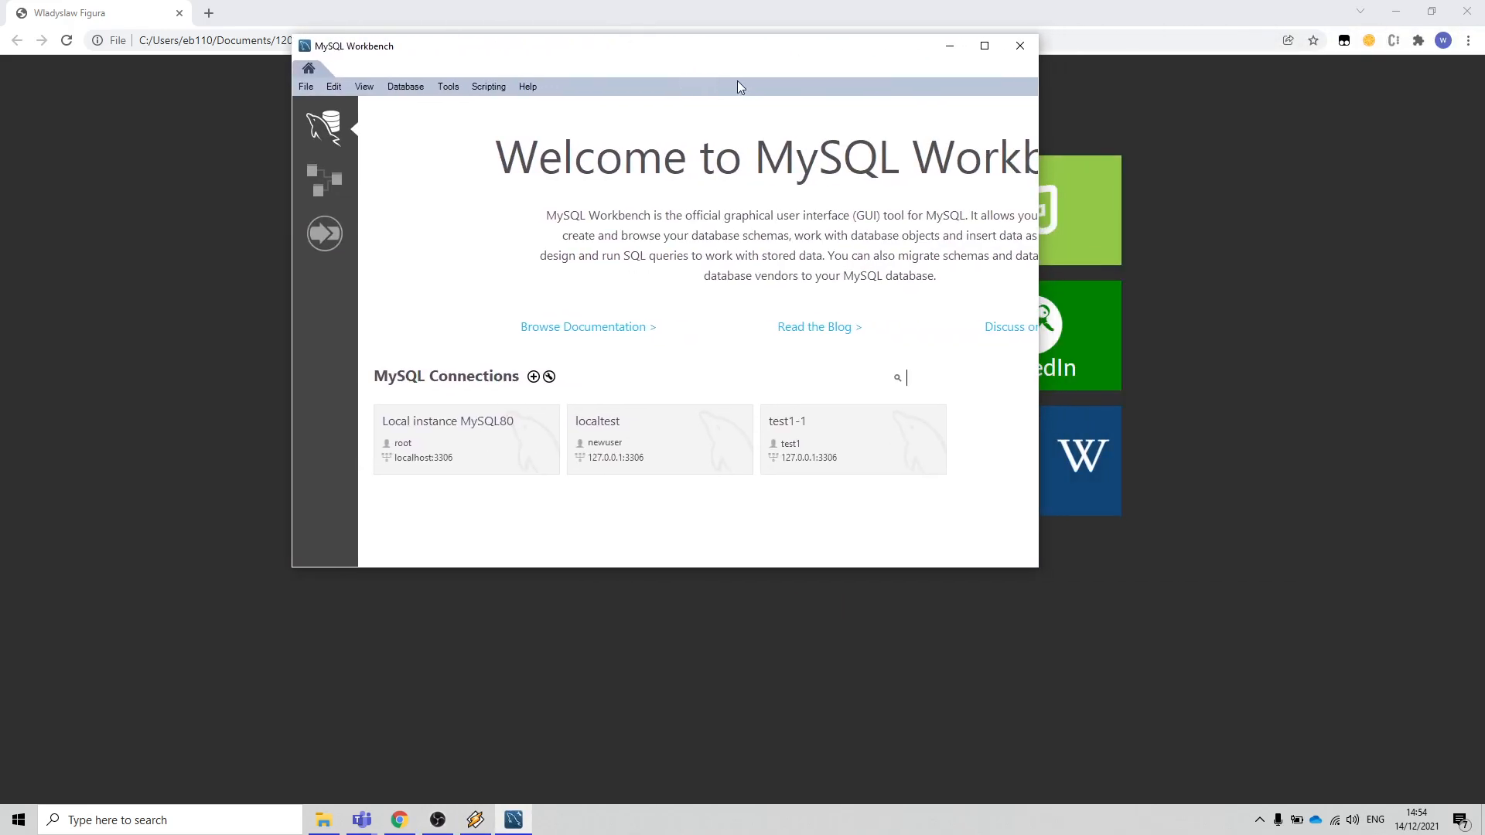
pyautogui.click(984, 46)
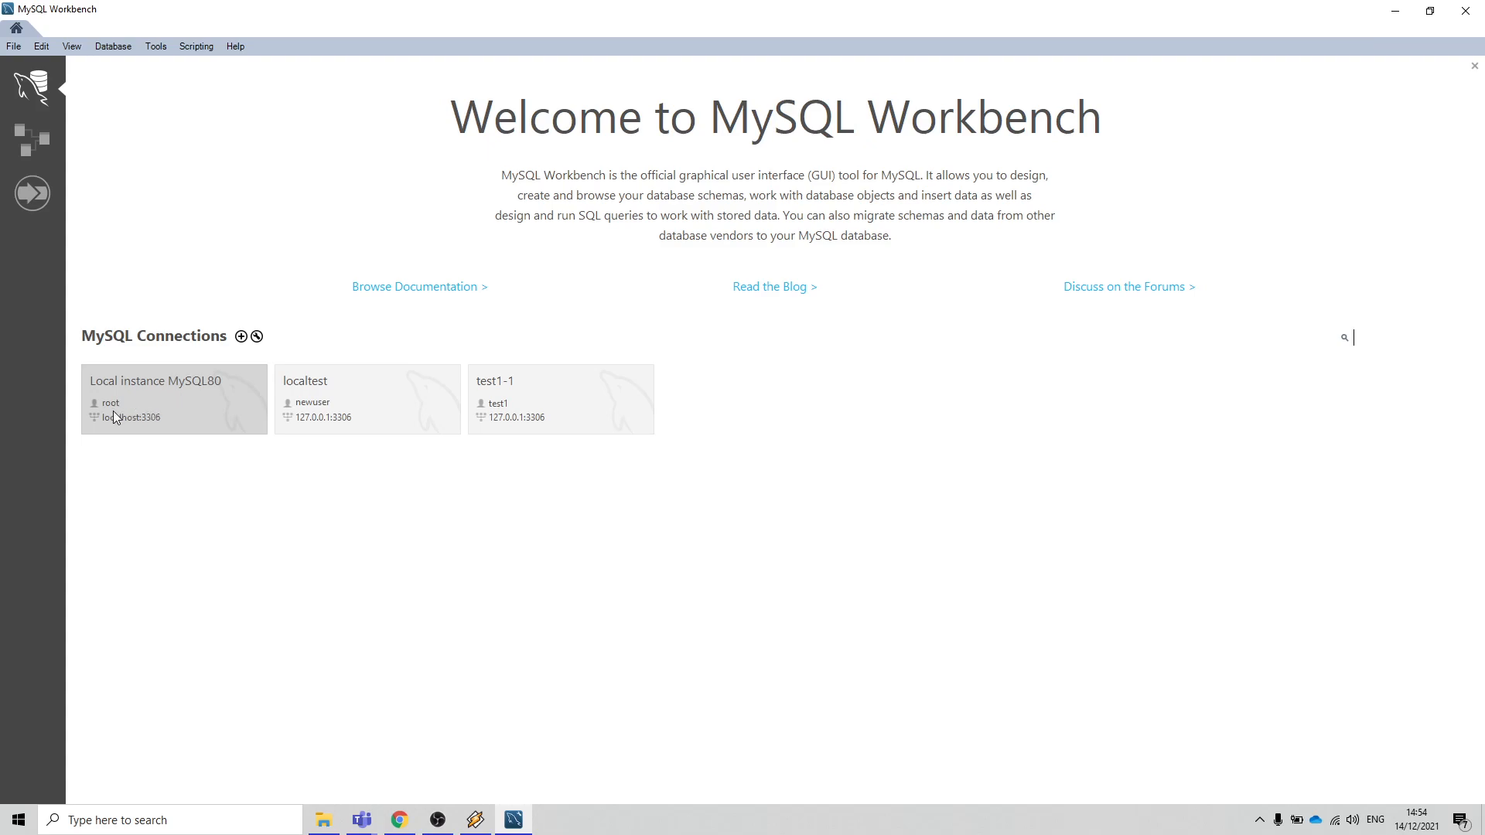
pyautogui.click(197, 402)
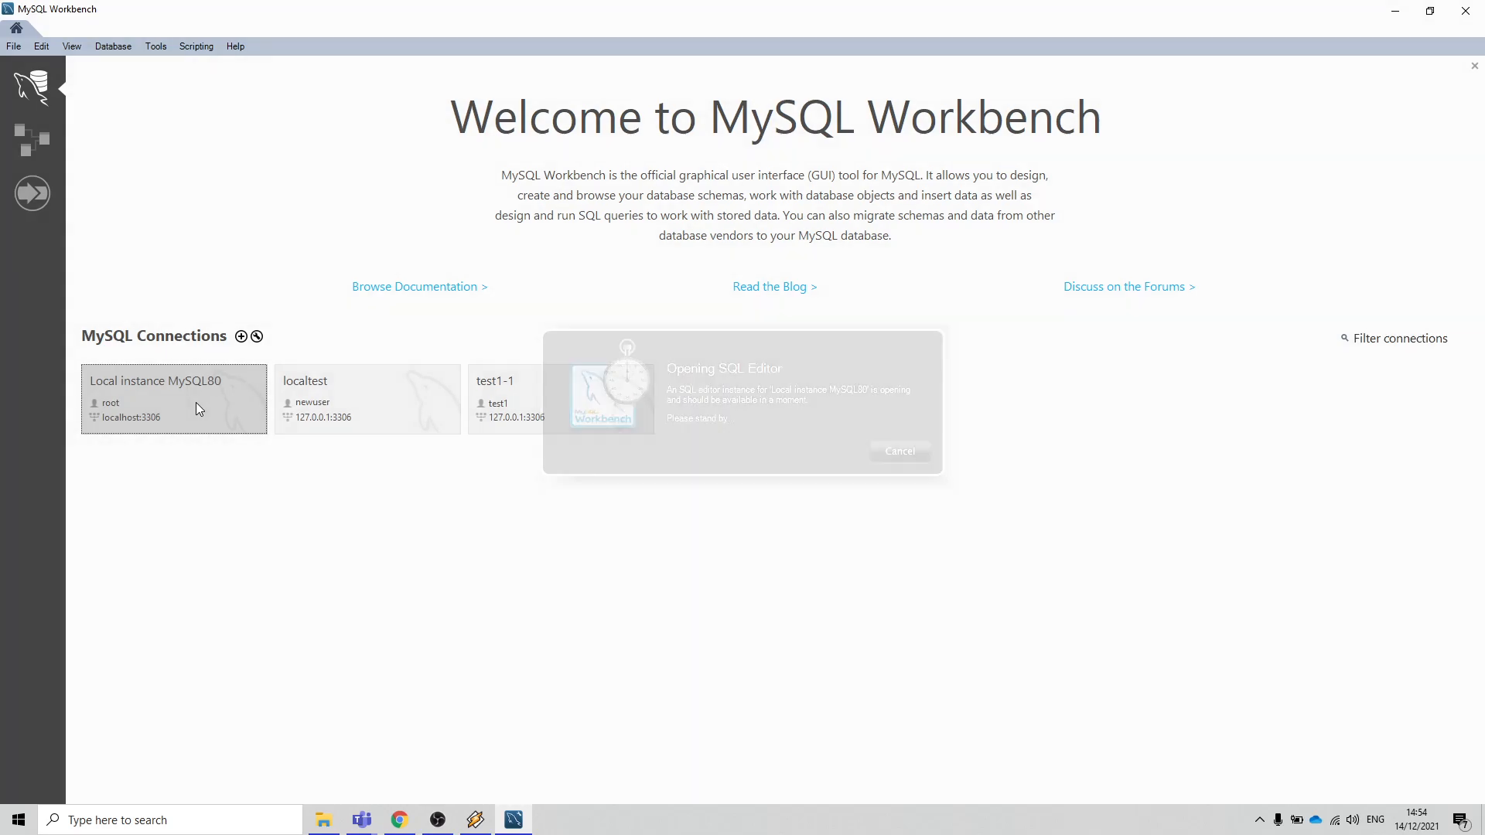
pyautogui.write('root')
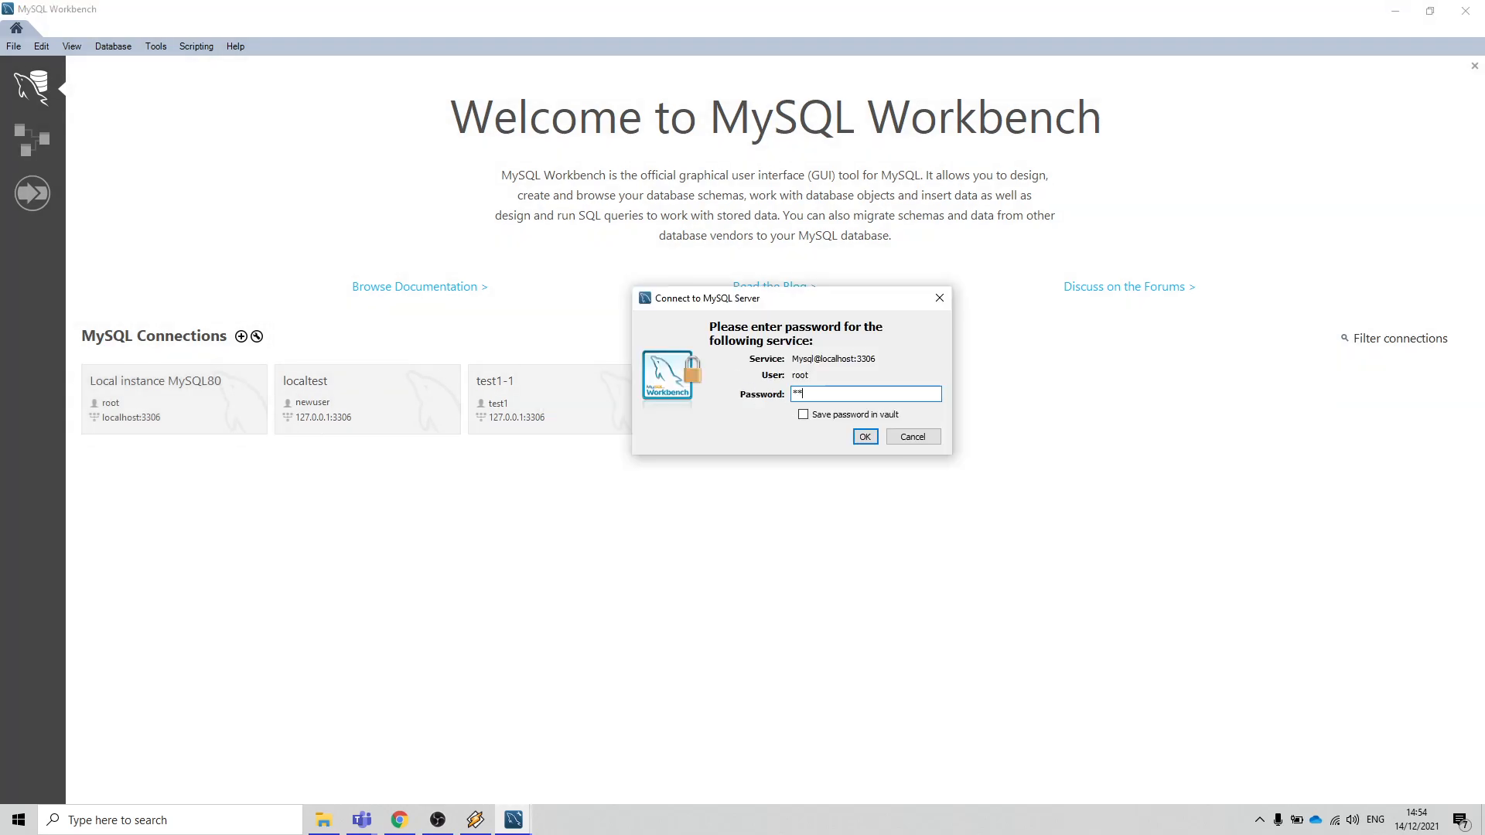
pyautogui.click(865, 438)
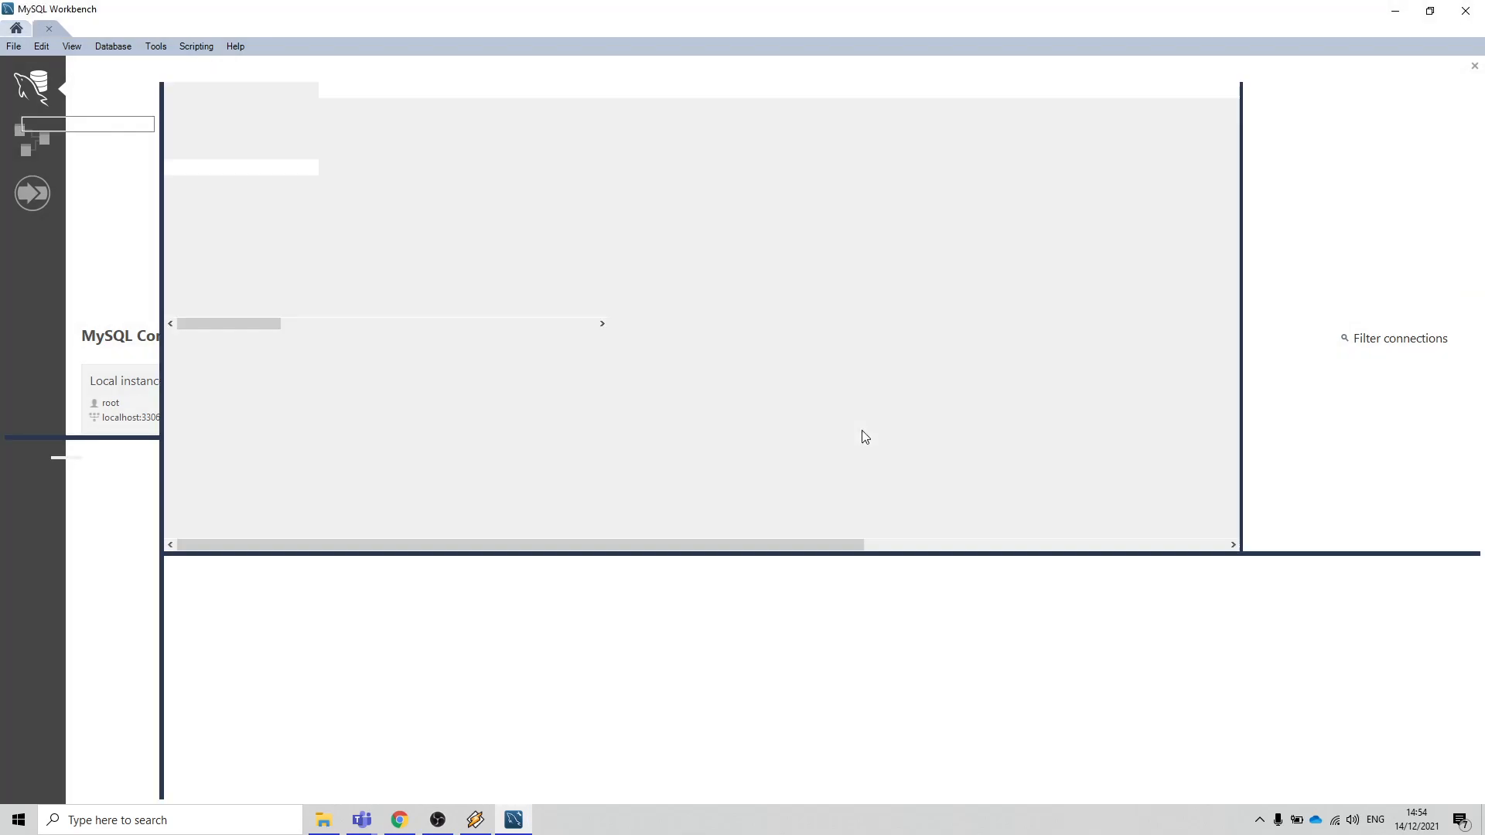